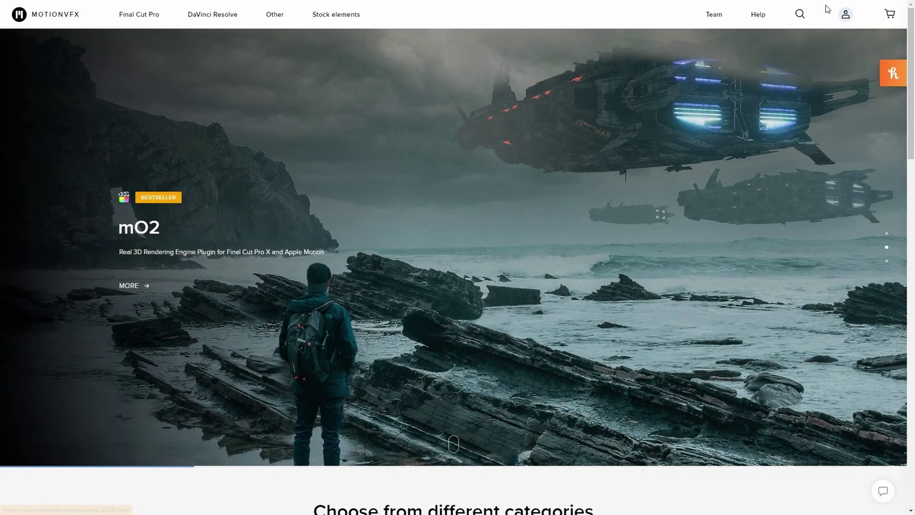
Step: Open the DaVinci Resolve plugins page on the MotionVFX site and browse the product listing
mouse_move(846, 15)
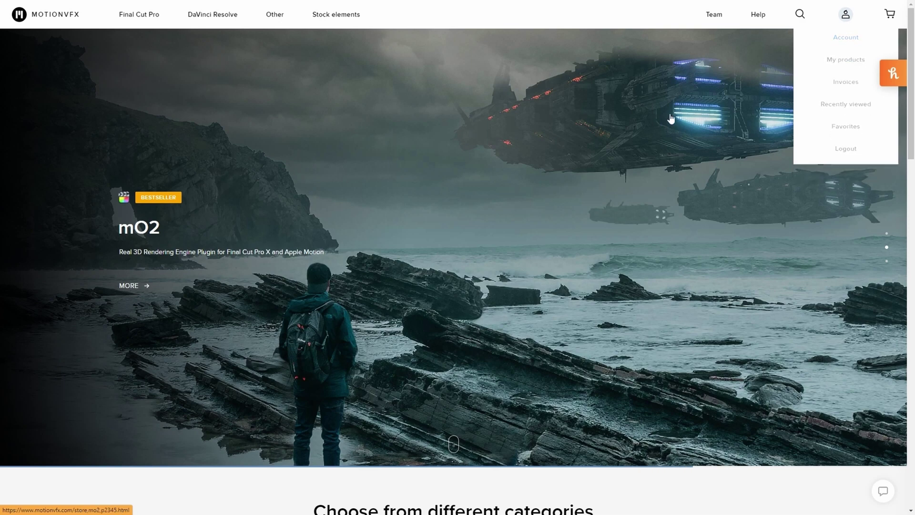
scroll(657, 119, "down", 5)
scroll(658, 118, "up", 5)
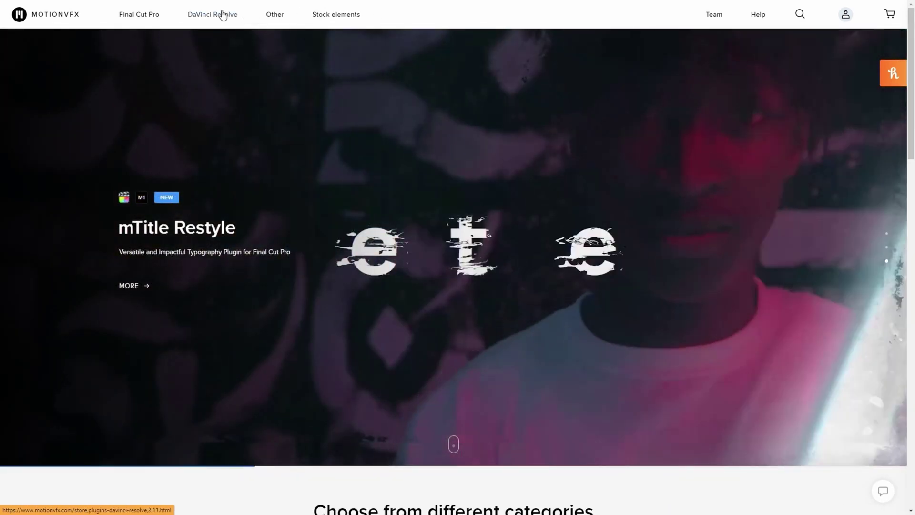
left_click(217, 15)
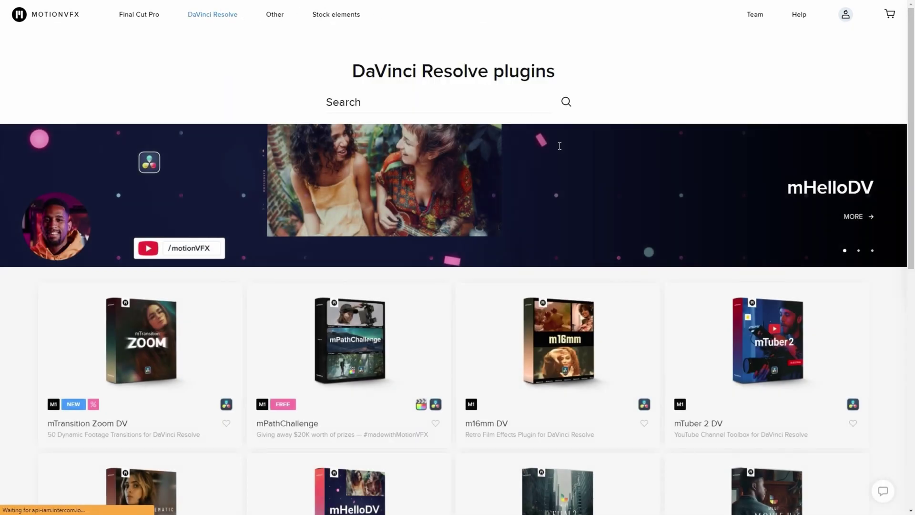
scroll(694, 35, "down", 4)
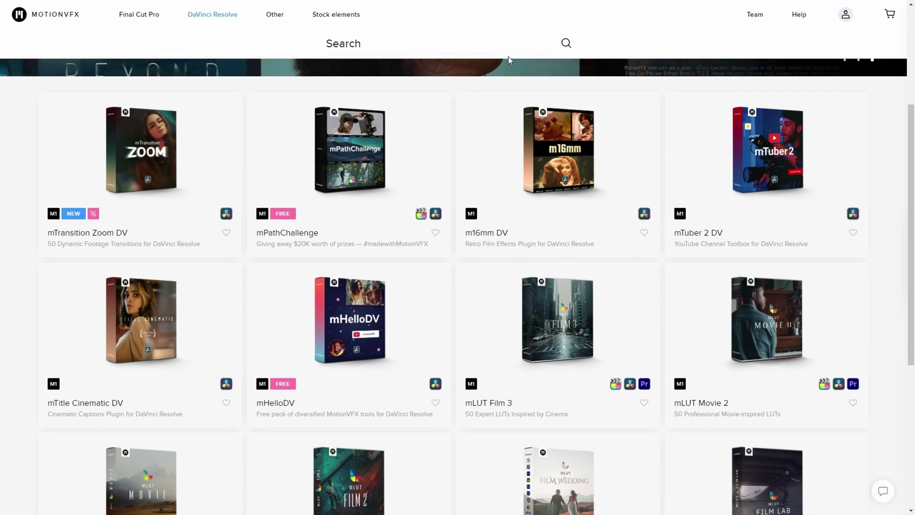
Step: Launch mInstaller from the desktop, dismiss its new plugin notification and maximize its window
mouse_move(132, 142)
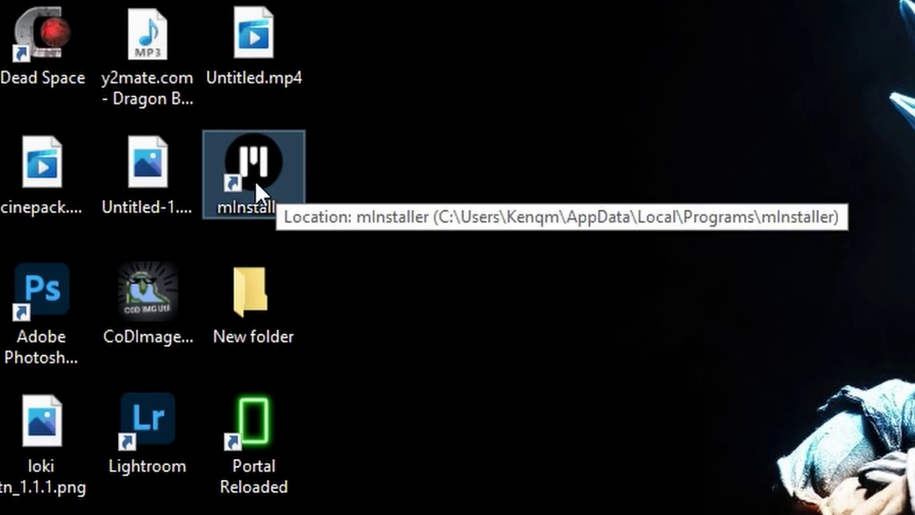
double_click(262, 190)
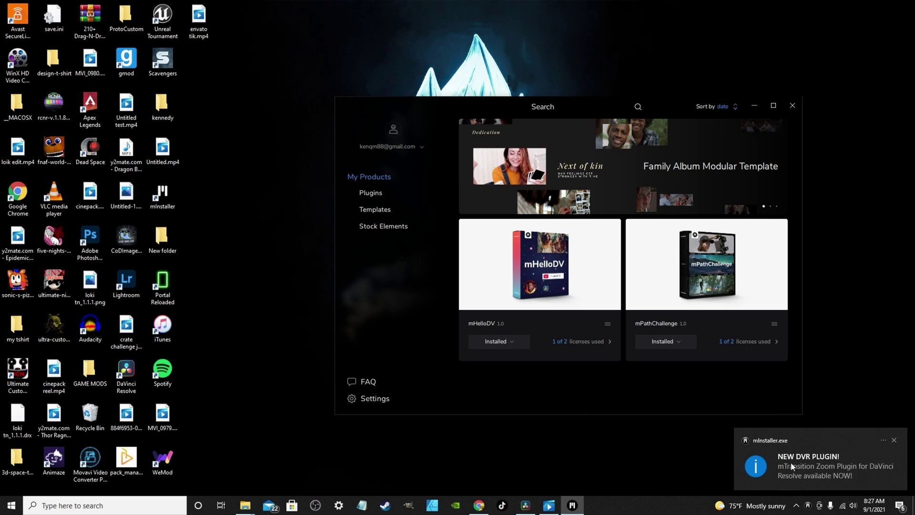
left_click(893, 440)
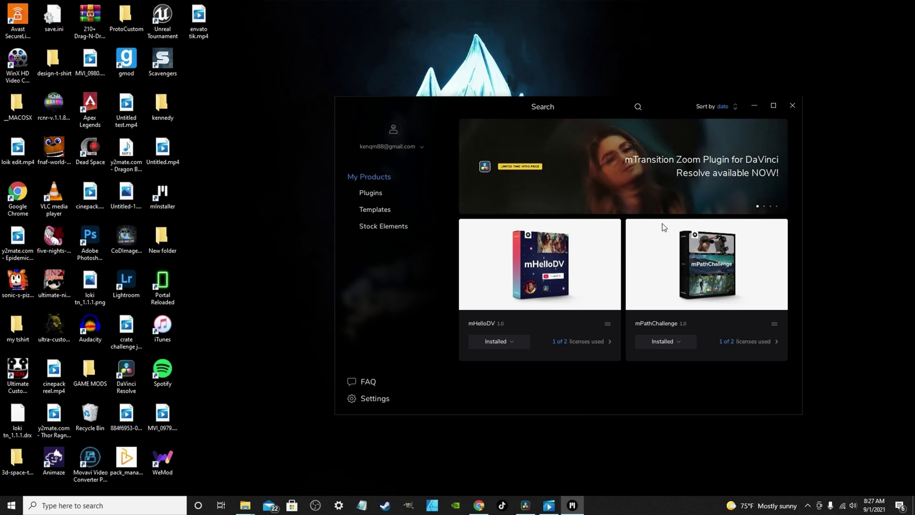
left_click(773, 106)
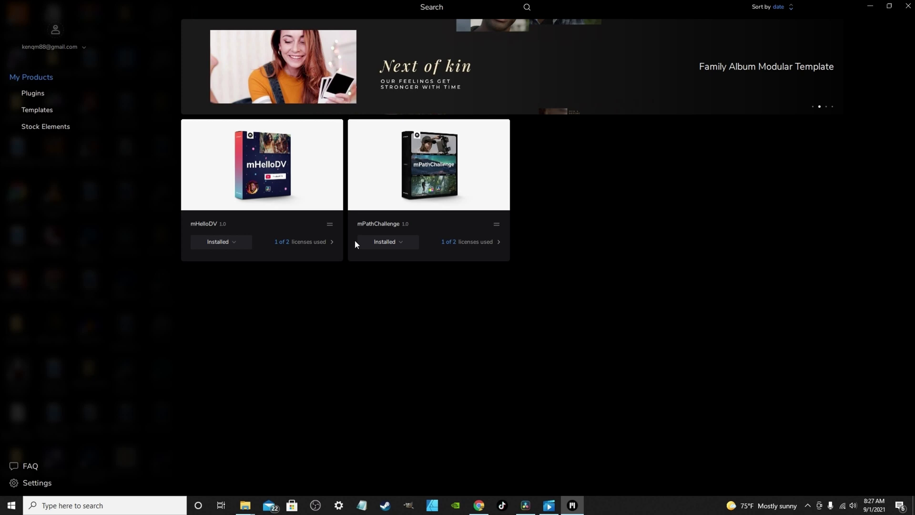
Step: In the mInstaller settings, turn Run on startup on and back off, and close mInstaller
left_click(33, 481)
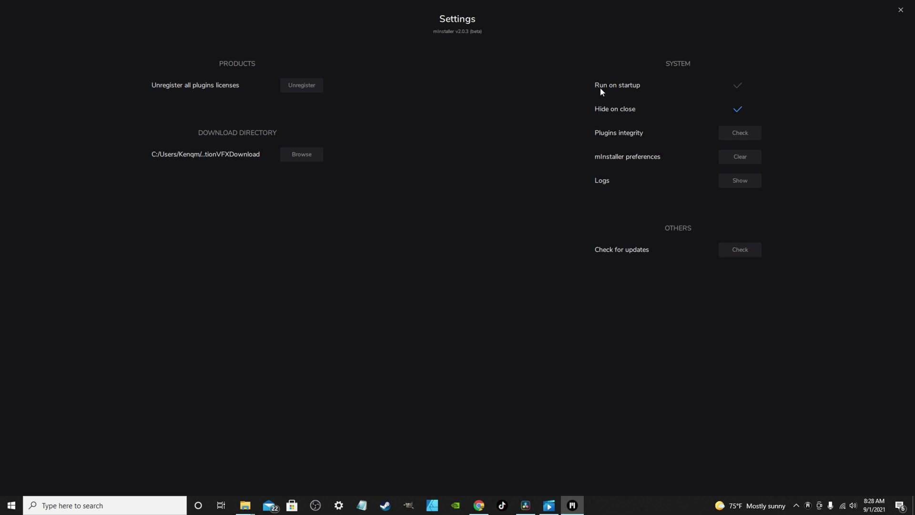
left_click(810, 92)
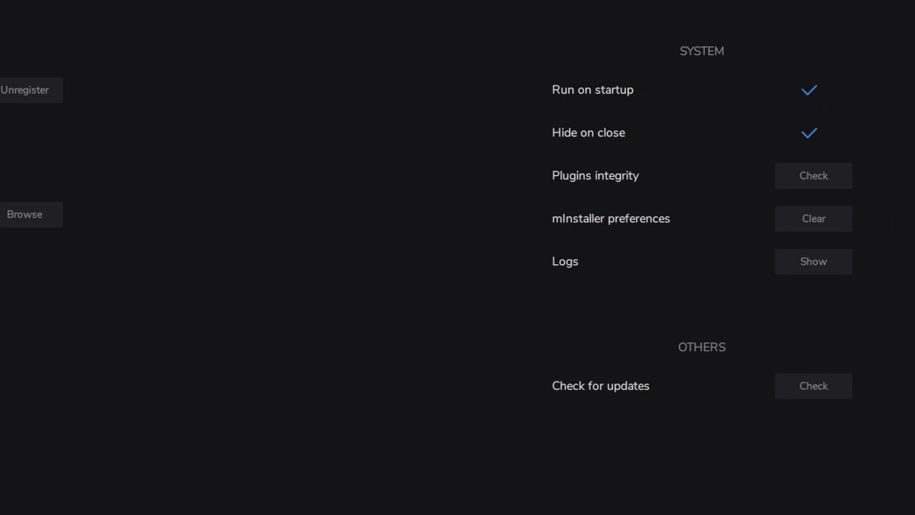
left_click(841, 103)
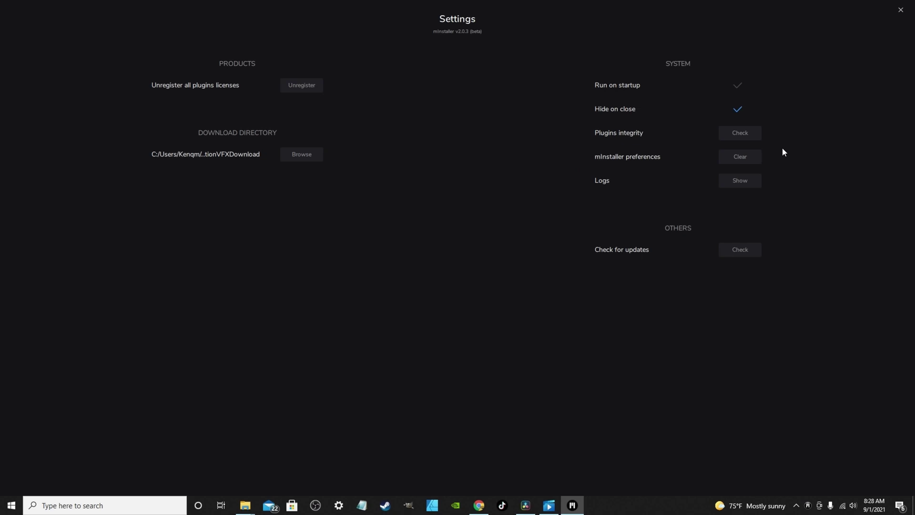
left_click(901, 9)
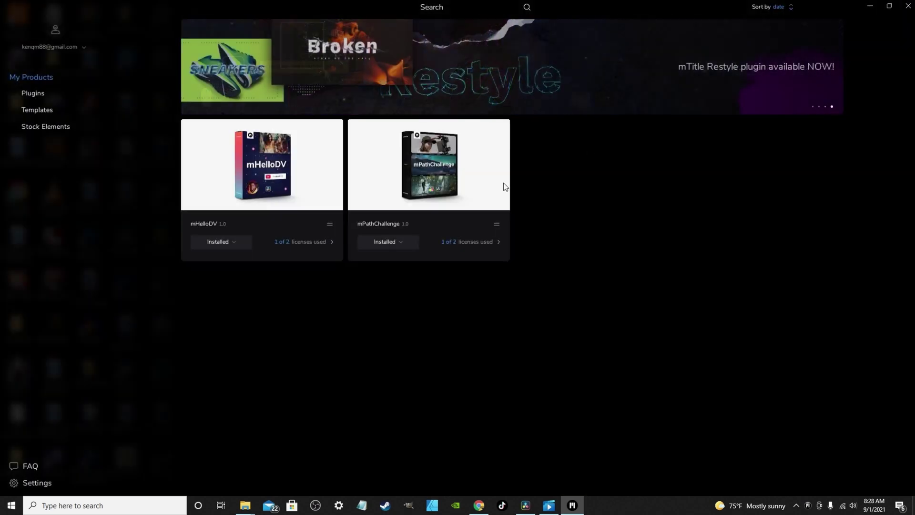
left_click(910, 13)
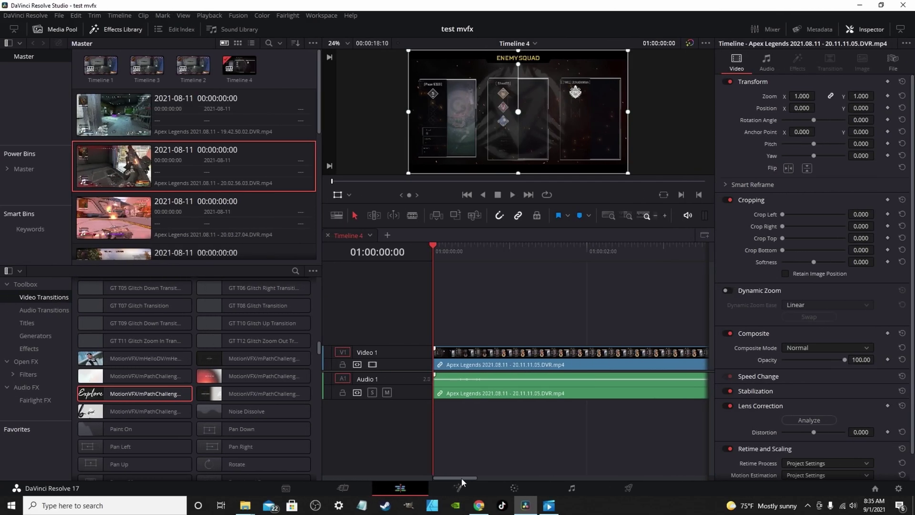
Step: In DaVinci Resolve, play Timeline 4 across the cut between the first two Apex Legends clips
left_click_drag(461, 478, 498, 468)
left_click(496, 252)
key("space")
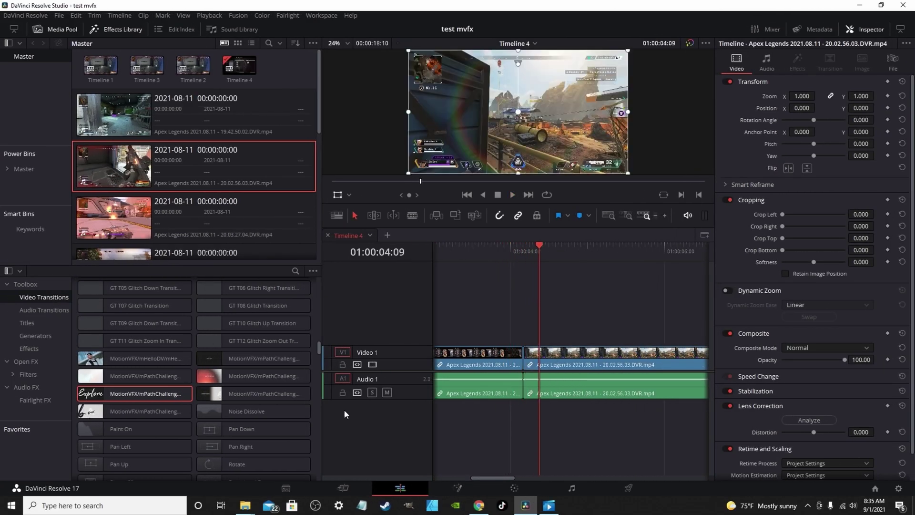
Step: Mute Audio 1, add the MotionVFX mPathChallenge "Explore" transition at the cut between the two clips and select it
left_click(387, 392)
left_click(497, 251)
mouse_move(497, 250)
left_mouse_down()
mouse_move(580, 256)
mouse_move(497, 252)
left_mouse_up()
mouse_move(478, 476)
left_mouse_down()
mouse_move(442, 473)
mouse_move(487, 474)
left_mouse_up()
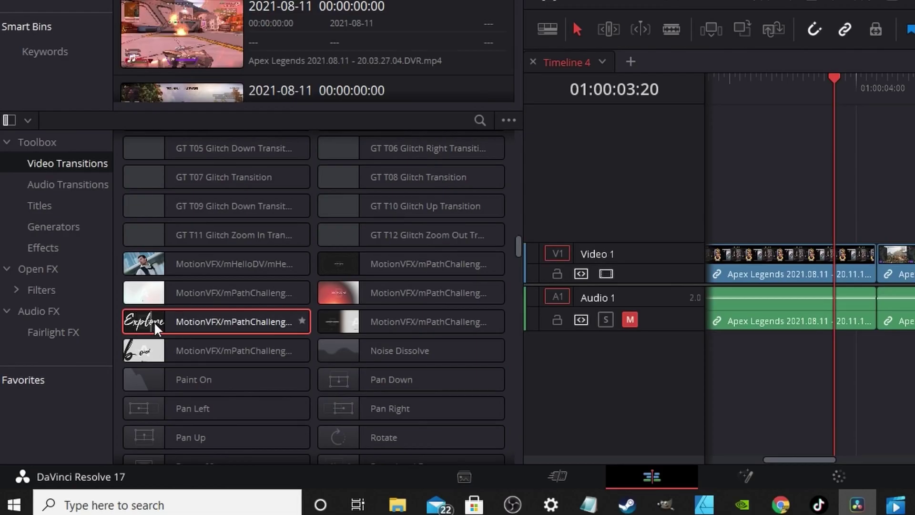
left_click_drag(157, 329, 896, 257)
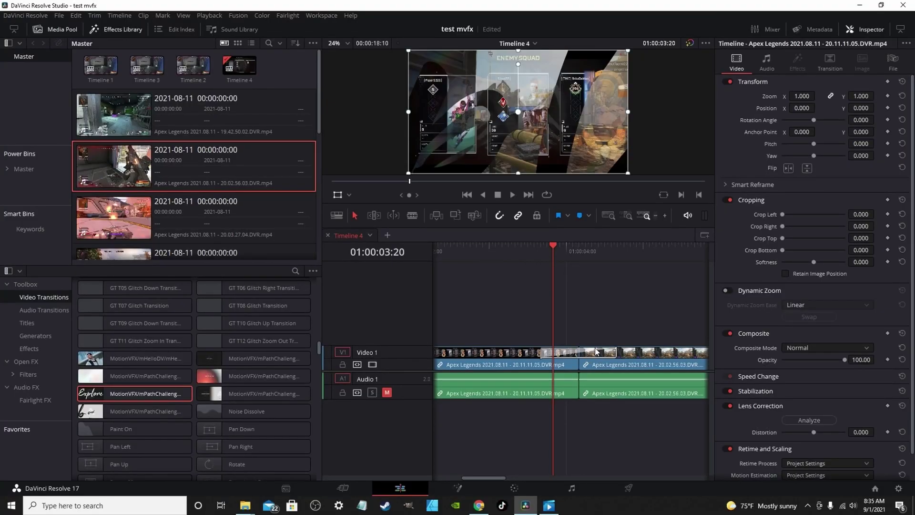
left_click(595, 351)
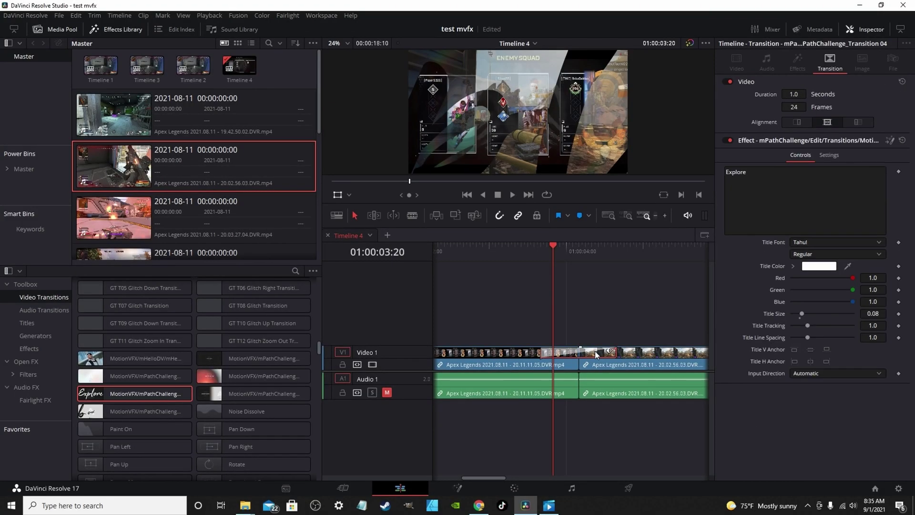
Step: Try "mbfolgkijdbnodklgf" as the transition's title text and erase it
type("mbfolgkijdbnodklgf")
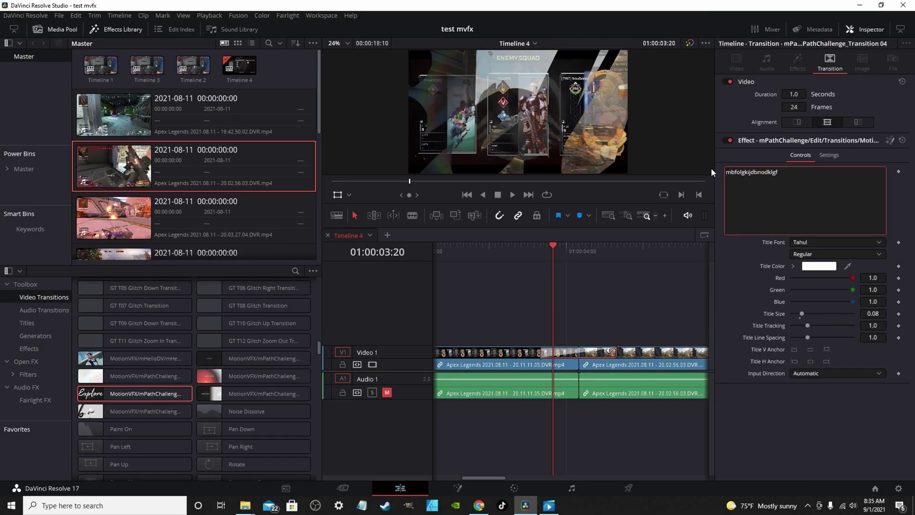
key("BackSpace")
key("BackSpace")
key("BackSpace")
key("BackSpace")
key("BackSpace")
key("BackSpace")
key("BackSpace")
key("BackSpace")
key("BackSpace")
key("BackSpace")
key("BackSpace")
key("BackSpace")
key("BackSpace")
key("BackSpace")
key("BackSpace")
key("BackSpace")
key("BackSpace")
key("BackSpace")
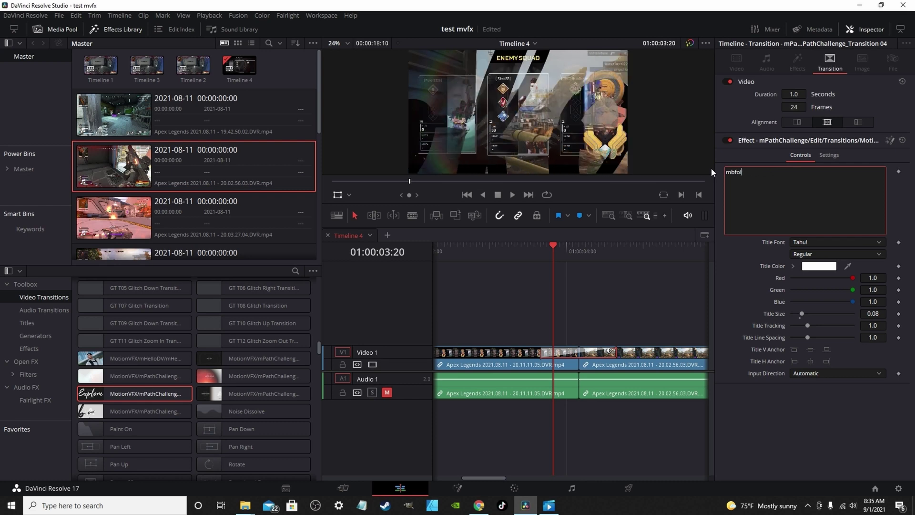
Step: Set the transition's title text to "godsend" and play the transition
type("gods")
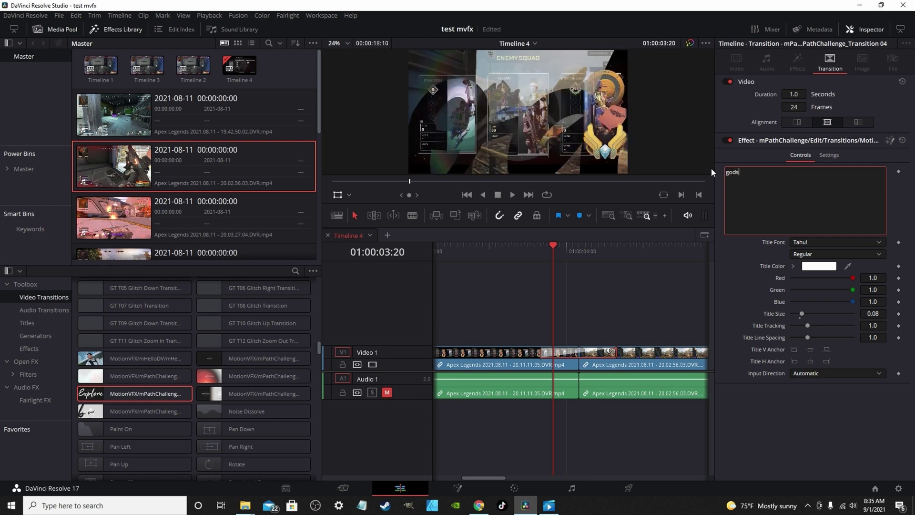
type("end")
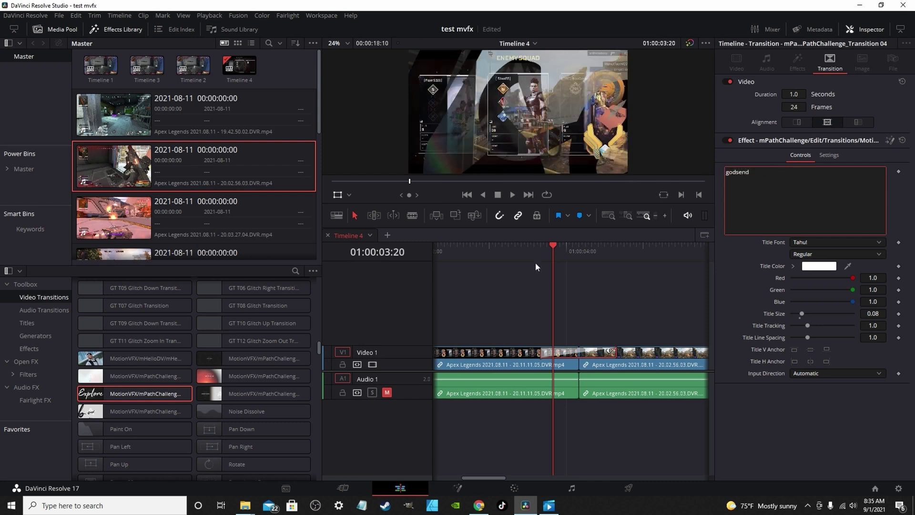
left_click(527, 249)
key("space")
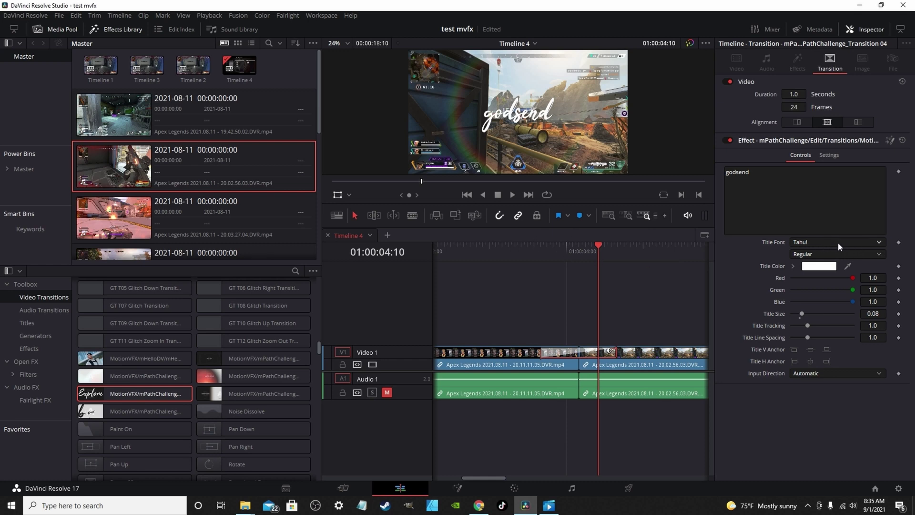
Step: Set the transition's title font to Impact
left_click(876, 242)
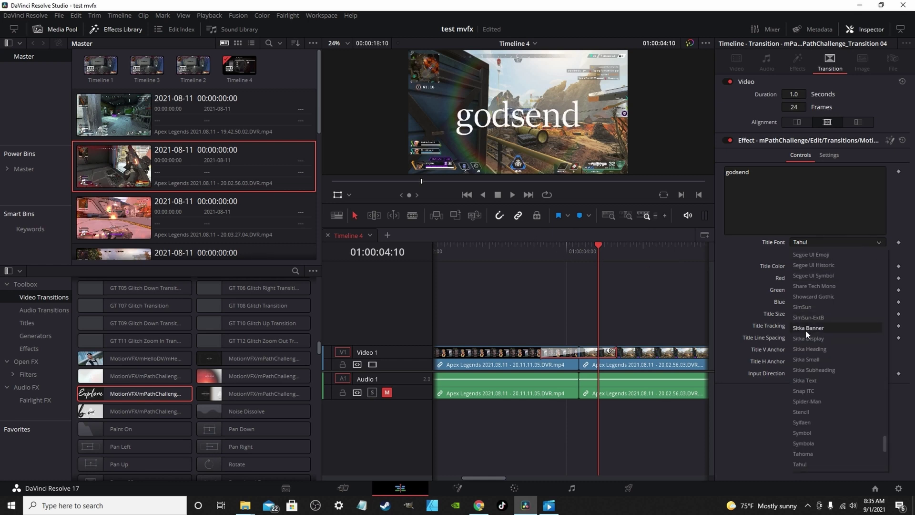
scroll(817, 281, "up", 12)
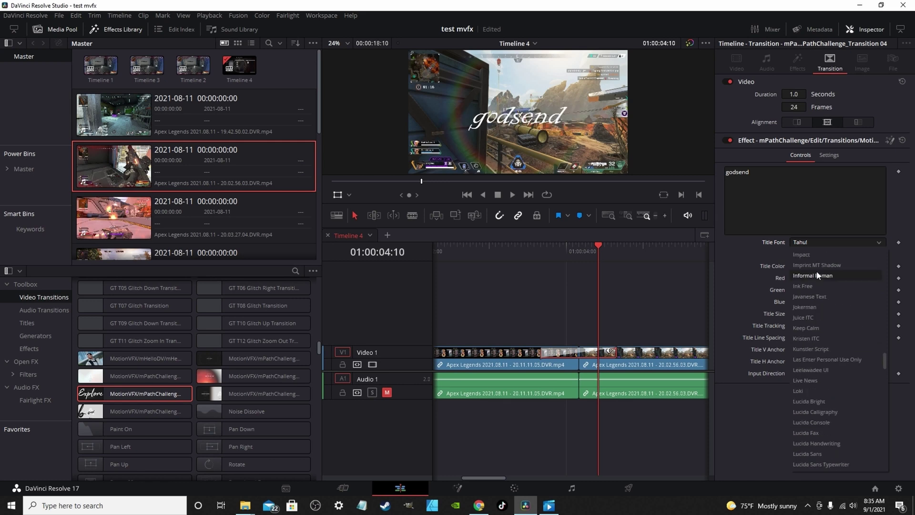
left_click(814, 254)
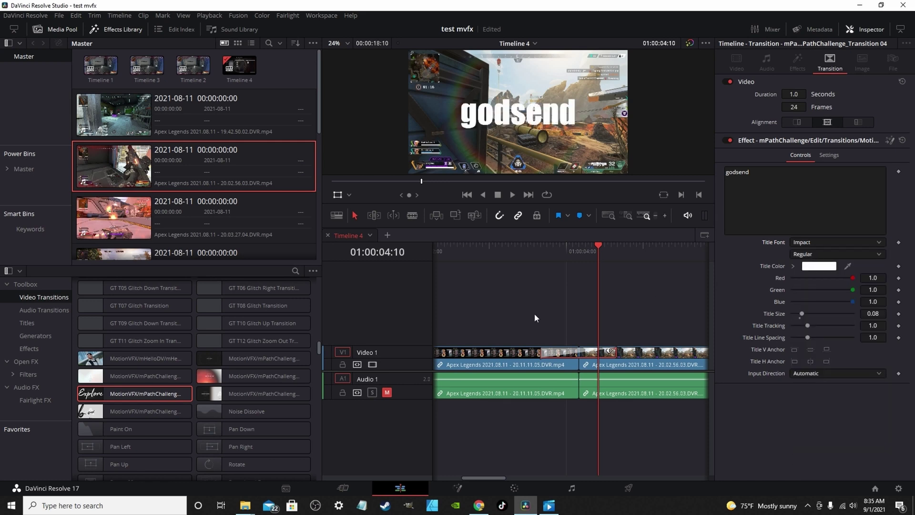
Step: Set the transition's title font to Ravie
left_click(829, 242)
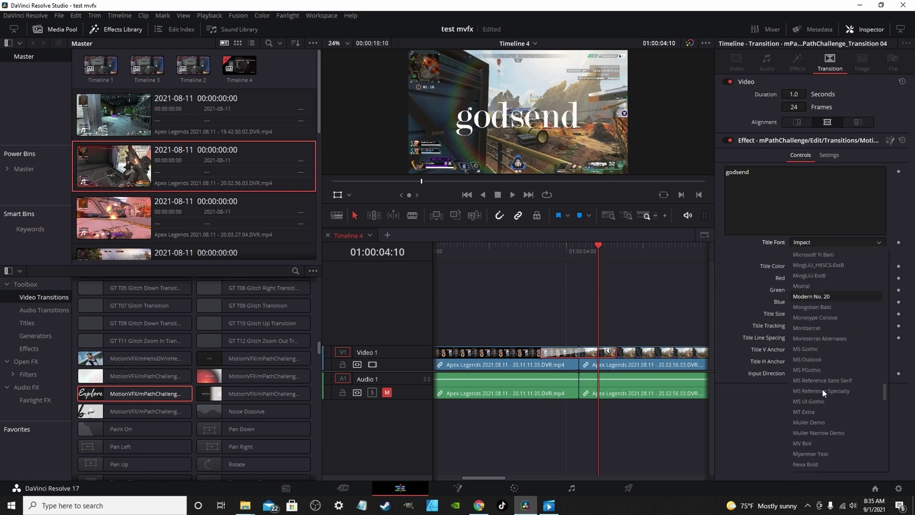
scroll(817, 429, "down", 5)
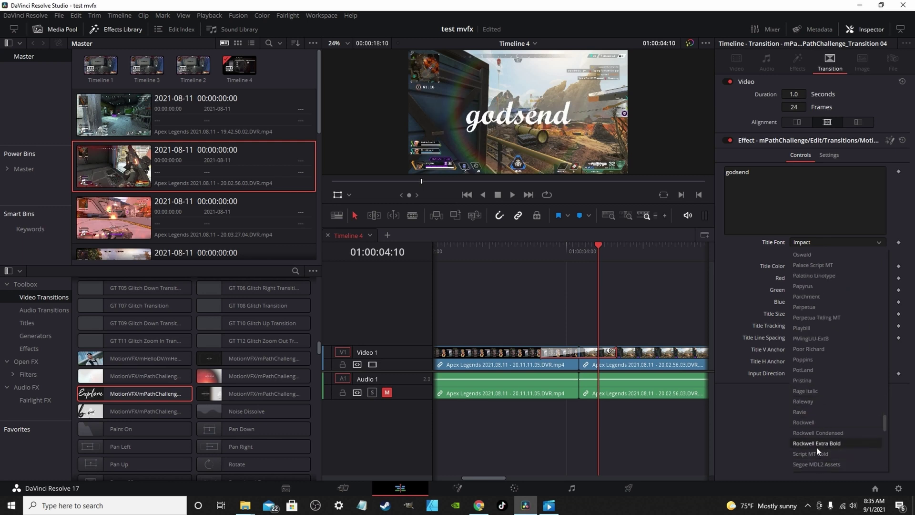
left_click(821, 415)
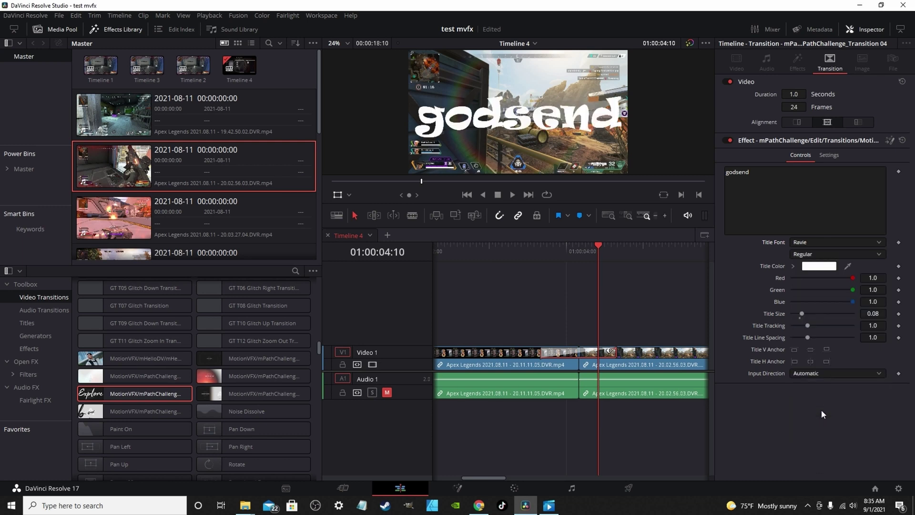
Step: Play the transition between the two clips several times to review the restyled title
left_click(521, 250)
key("space")
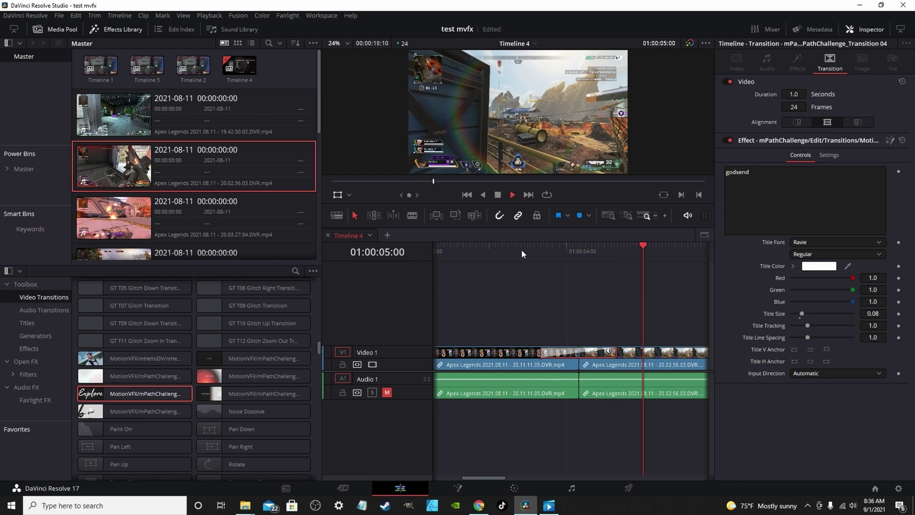
left_click(516, 246)
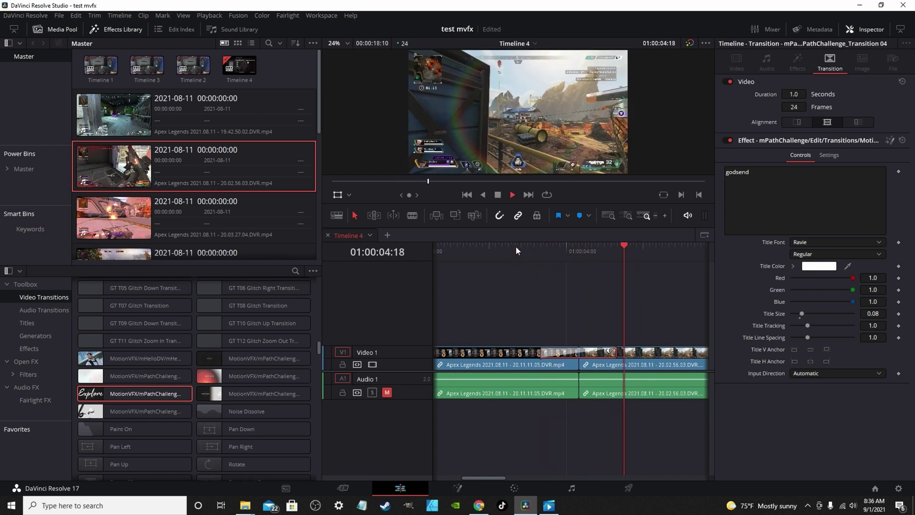
key("space")
left_click(516, 246)
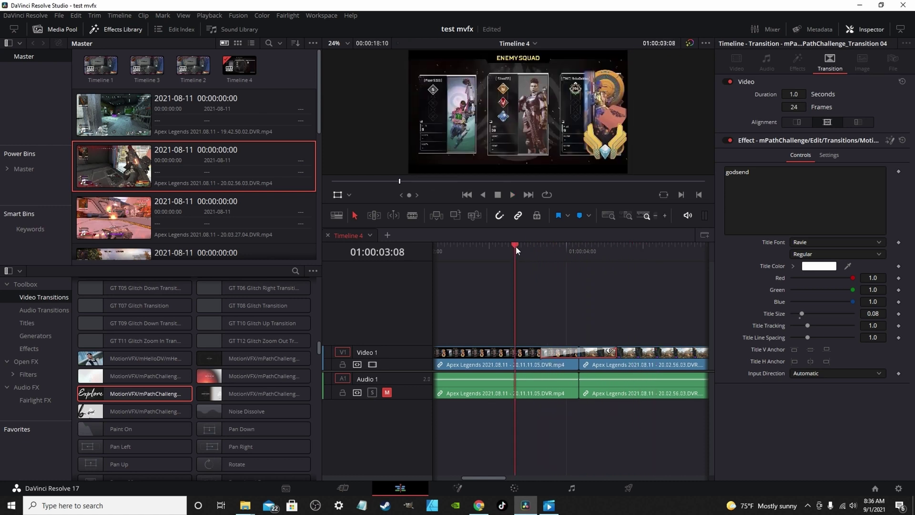
key("space")
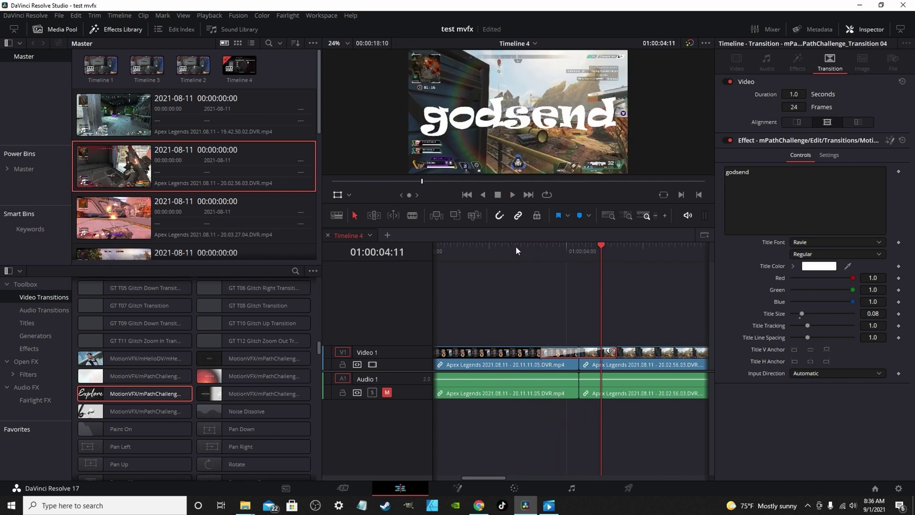
left_click(517, 245)
key("space")
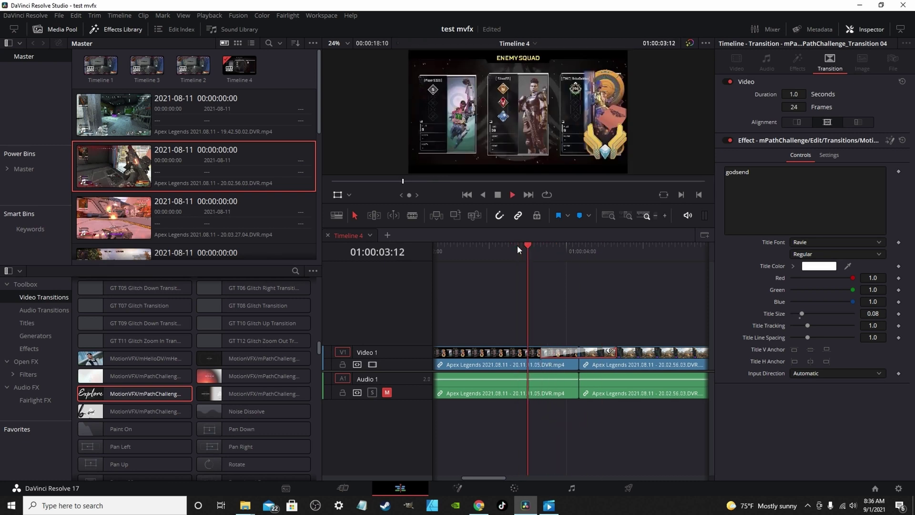
key("space")
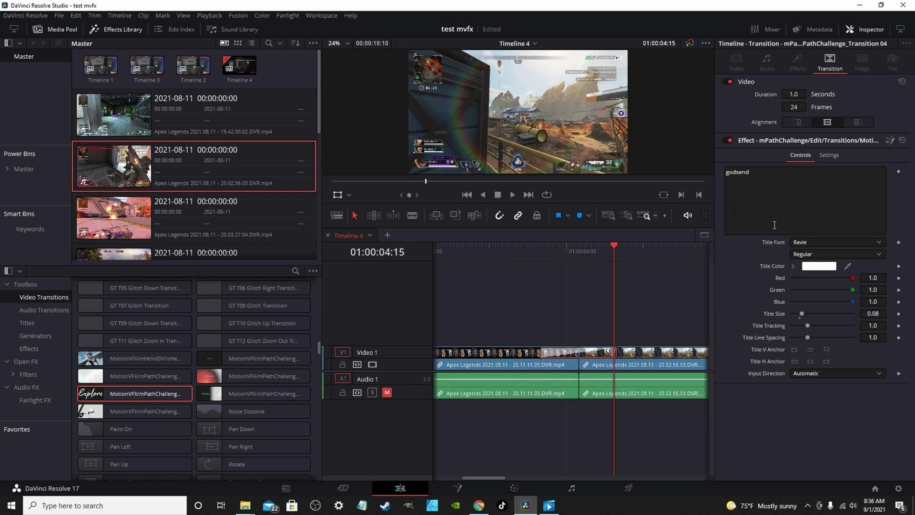
Step: Set the transition's title color to orange, #ffaa00
left_click(813, 266)
left_click(411, 214)
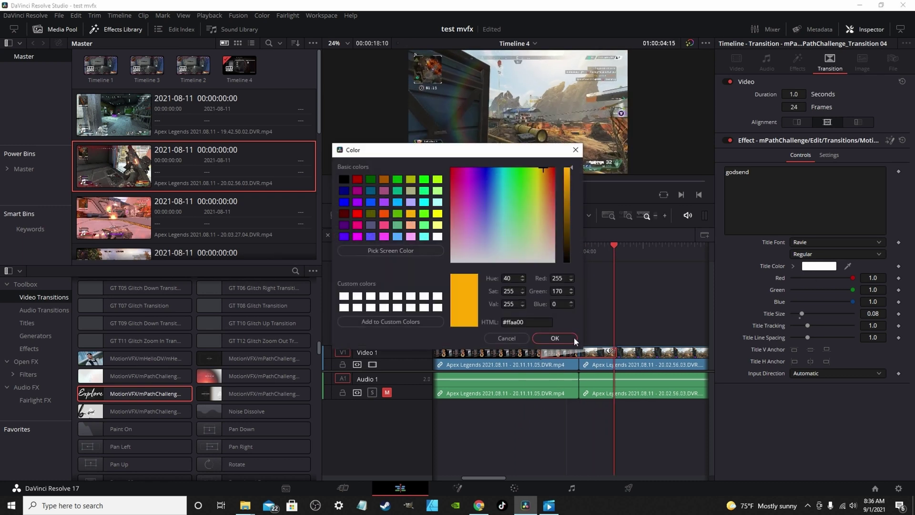
left_click(554, 338)
Step: Play the title transition from just before the cut to review the recolored title
left_click(502, 253)
key("space")
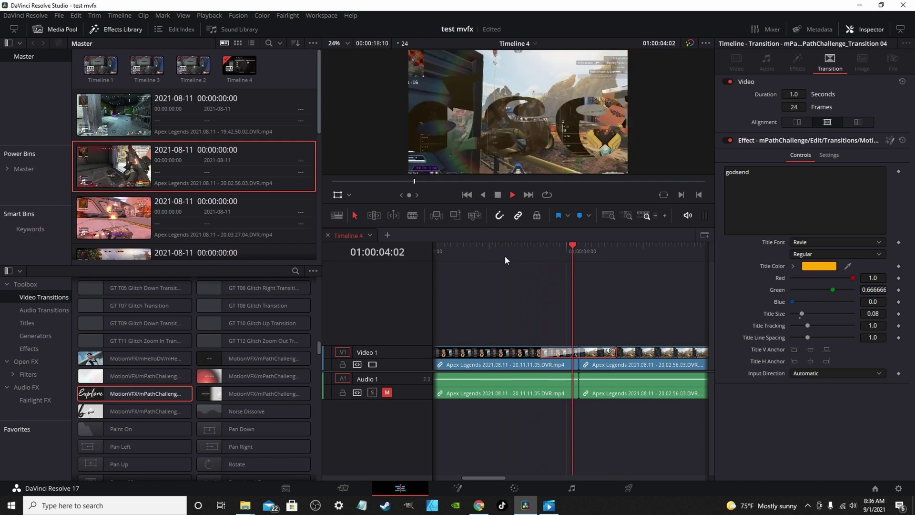
key("space")
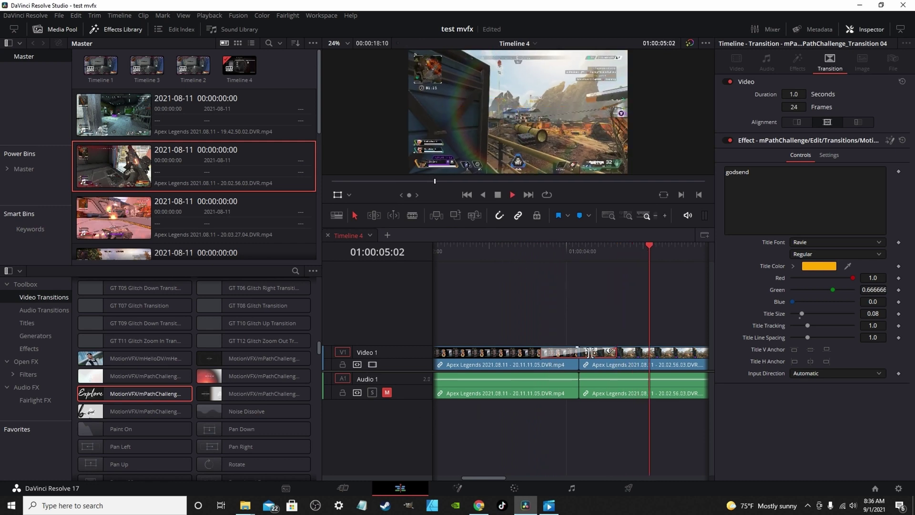
key("space")
left_click(540, 245)
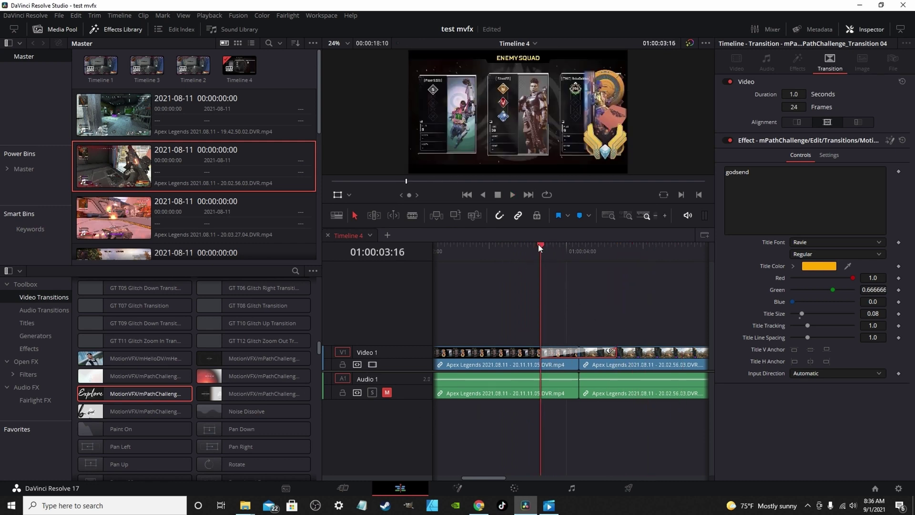
key("space")
key("space")
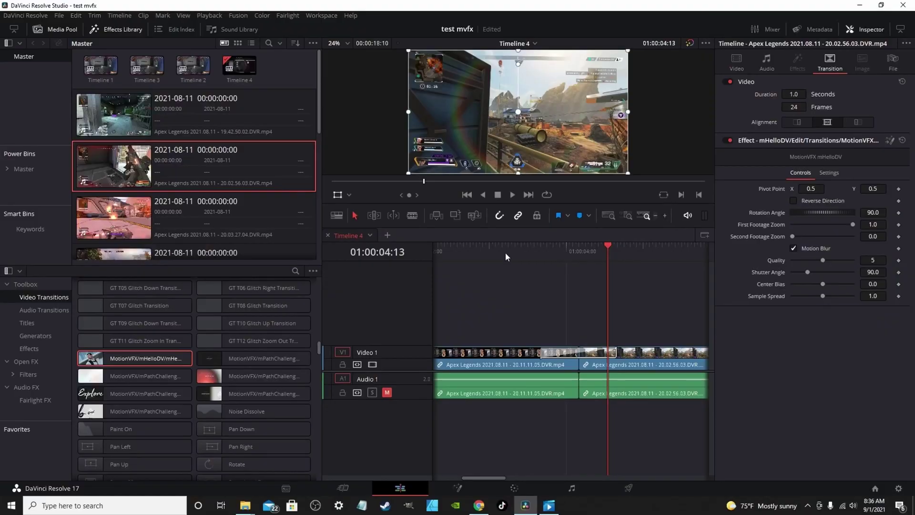
Step: Play the mHelloDV zoom transition between the two clips
left_click(505, 253)
key("space")
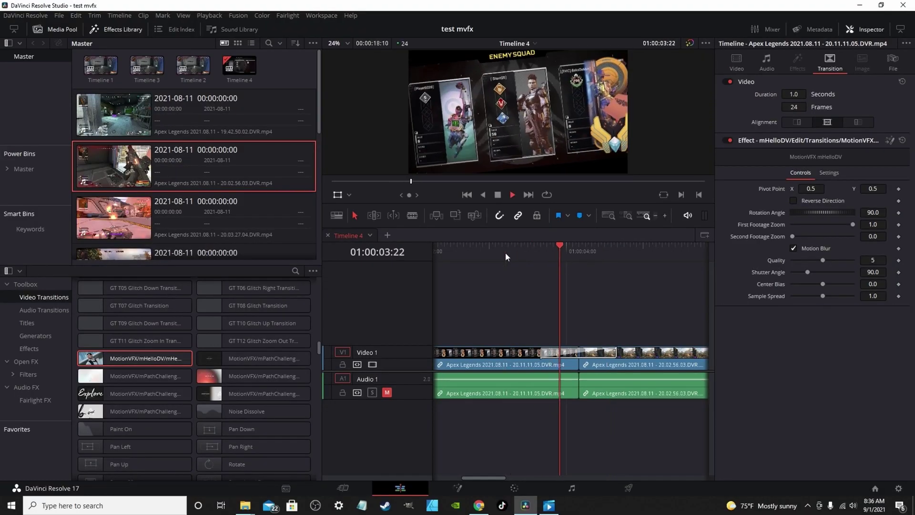
key("space")
key("space")
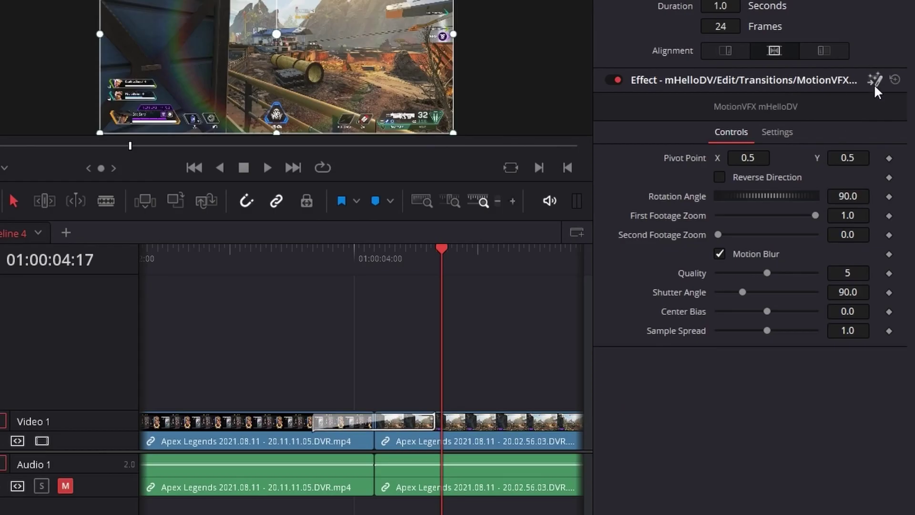
Step: Open the mHelloDV transition's composition in Fusion and space out its MediaOut1 and mHelloDV_Zoom nodes
left_click(875, 84)
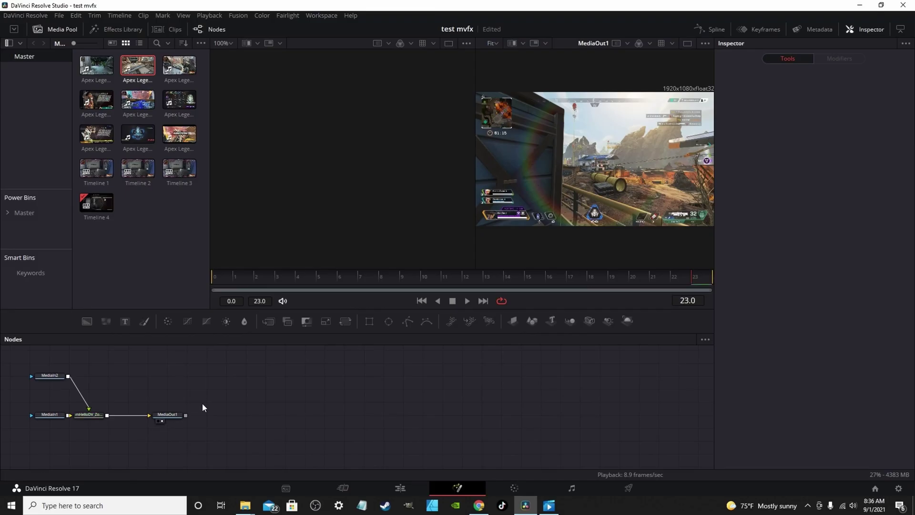
left_click_drag(165, 416, 306, 416)
left_click_drag(92, 419, 189, 418)
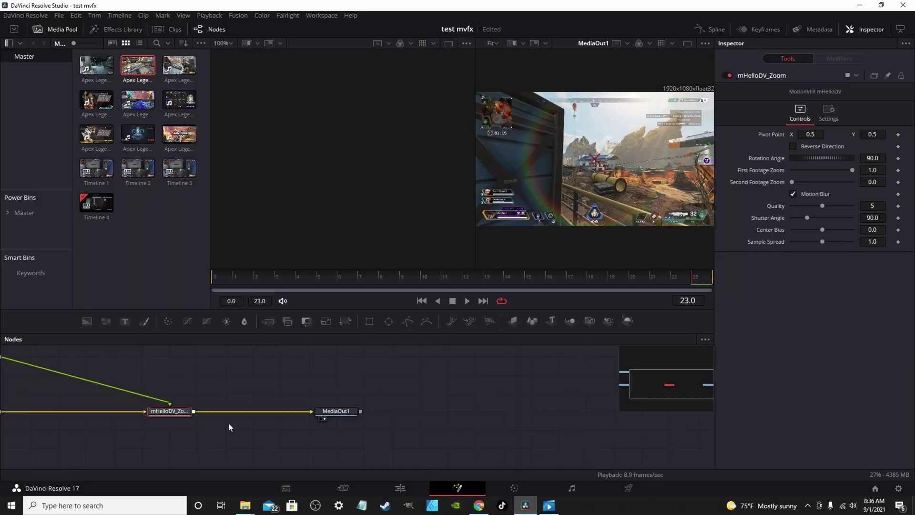
scroll(304, 353, "up", 5)
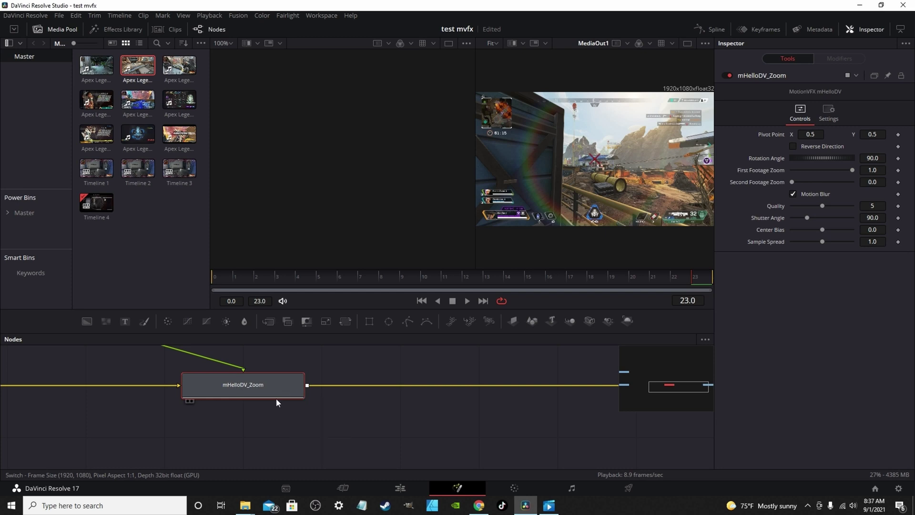
scroll(275, 403, "down", 5)
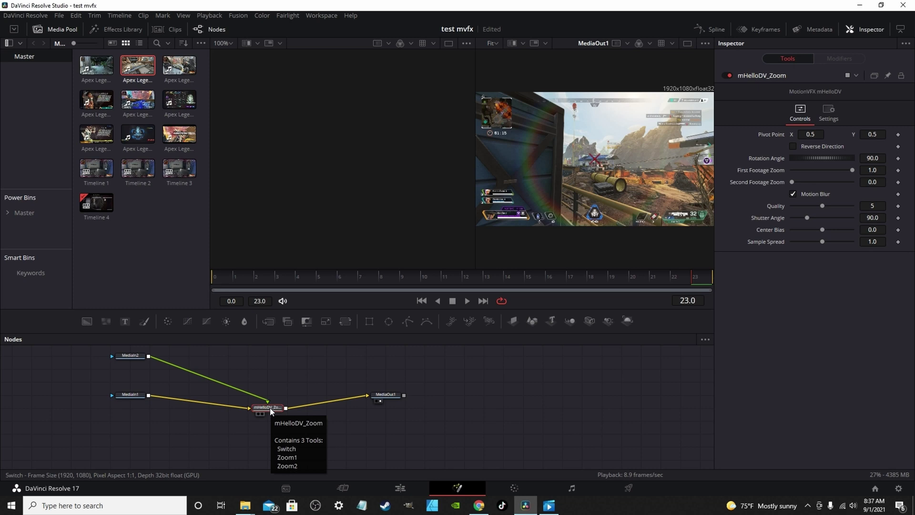
Step: Return to the edit page and replace the mHelloDV transition at the cut with mPathChallenge Transition 01
left_click(400, 488)
key("Delete")
left_click_drag(253, 358, 645, 364)
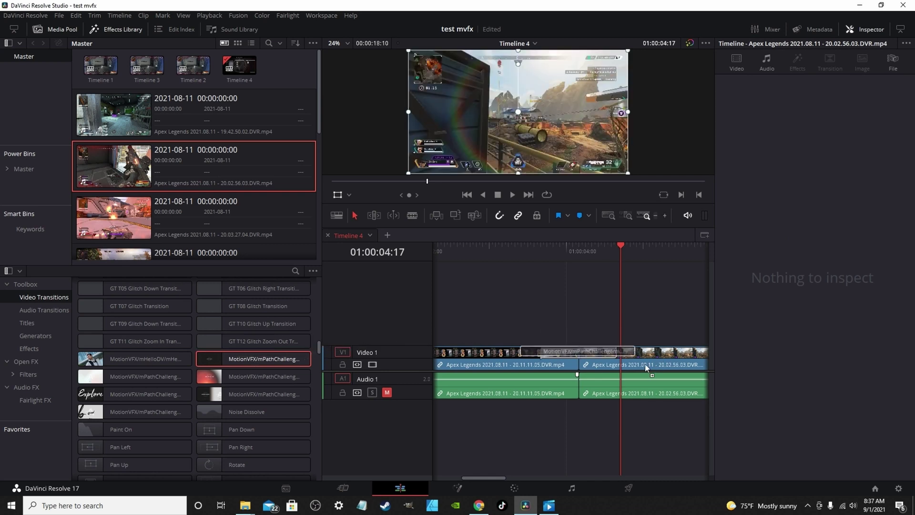
Step: Play the mPathChallenge Transition 01 several times from just before the cut
left_click(539, 252)
key("space")
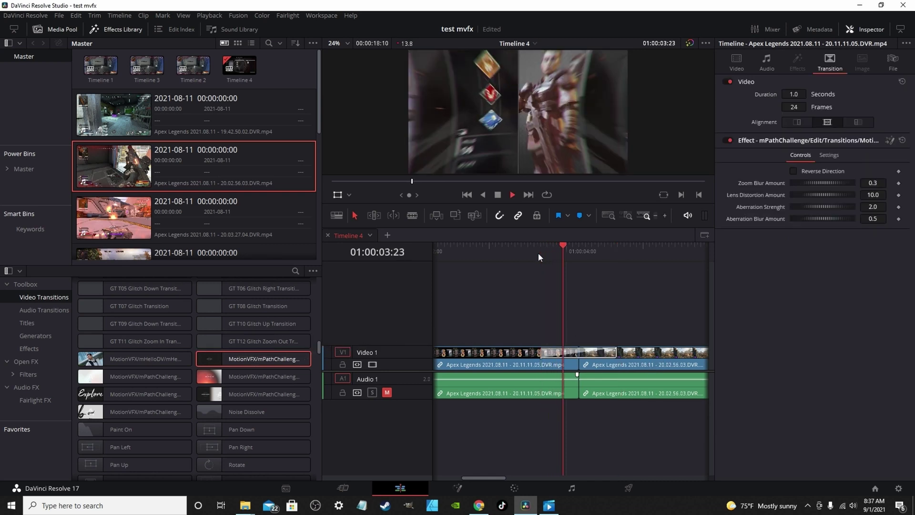
left_click(521, 250)
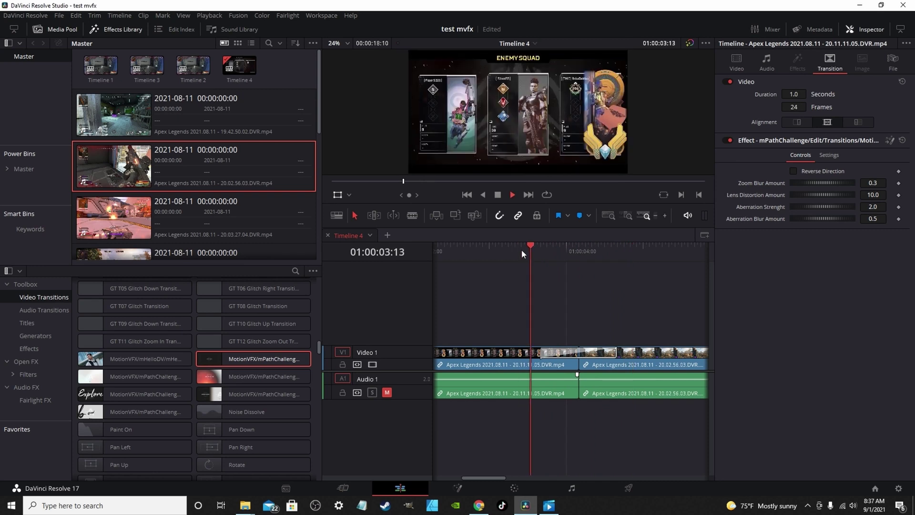
left_click(519, 248)
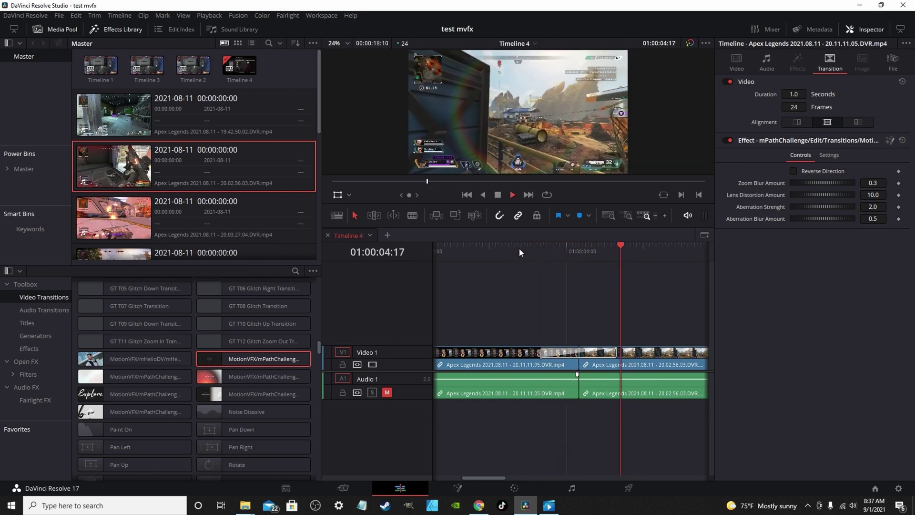
left_click(519, 248)
key("space")
key("space")
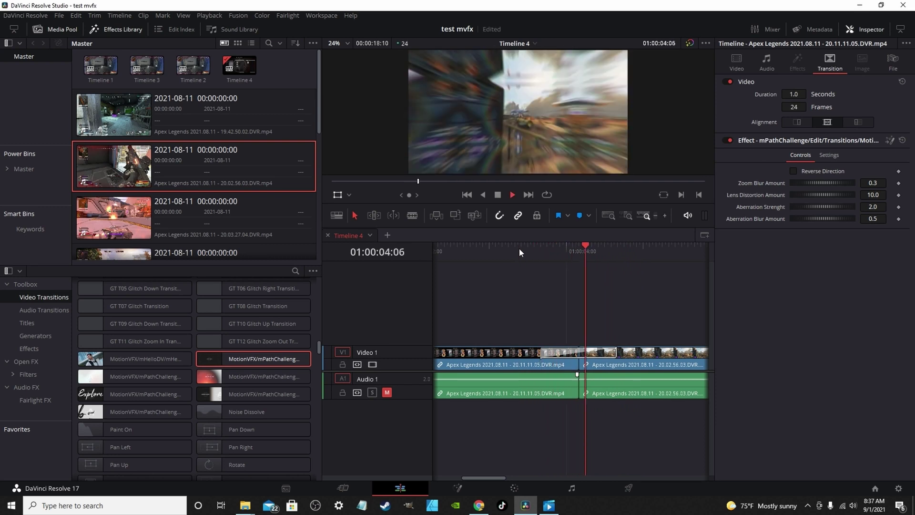
Step: Shorten the transition's duration to 0.5 seconds and replay it from just before the cut
left_click_drag(793, 94, 769, 94)
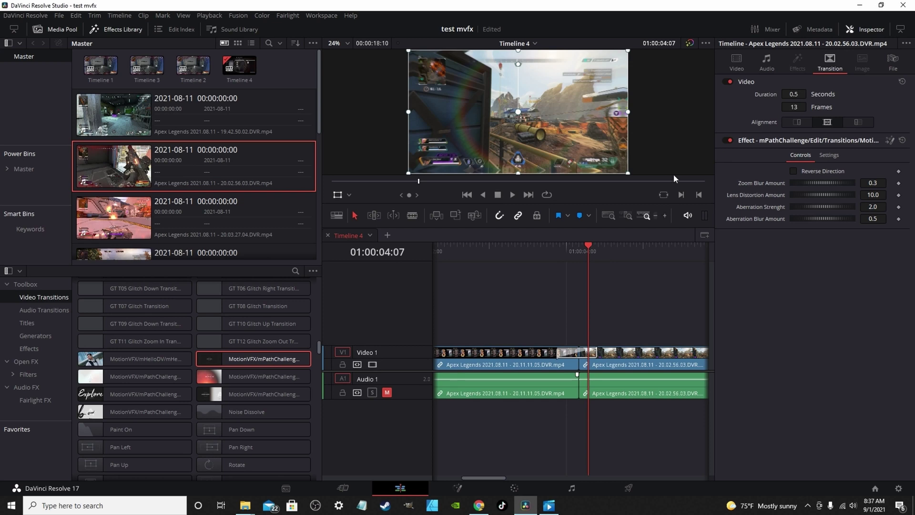
left_click(536, 251)
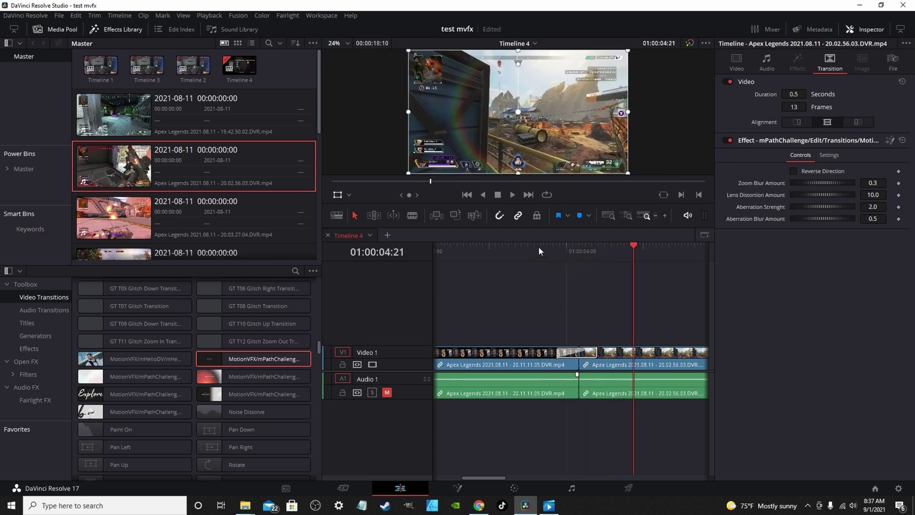
left_click(539, 248)
key("space")
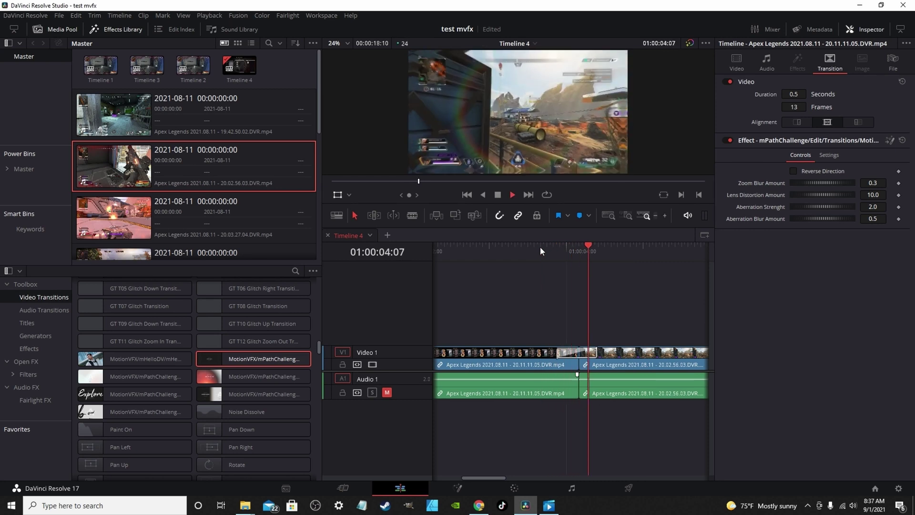
left_click(539, 247)
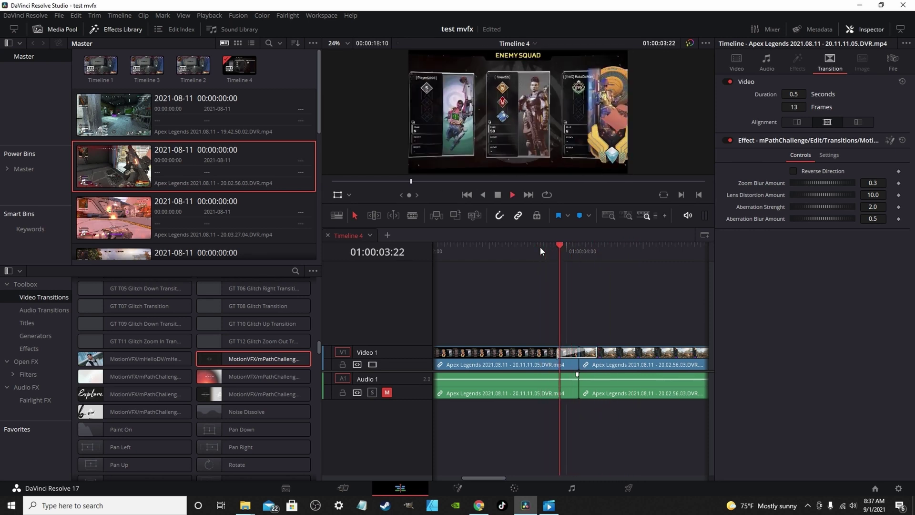
key("space")
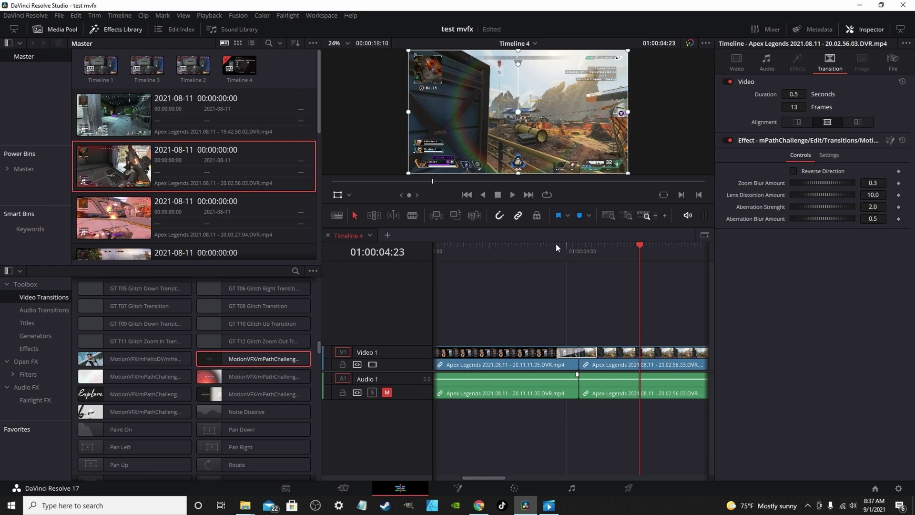
left_click(547, 245)
key("space")
key("space")
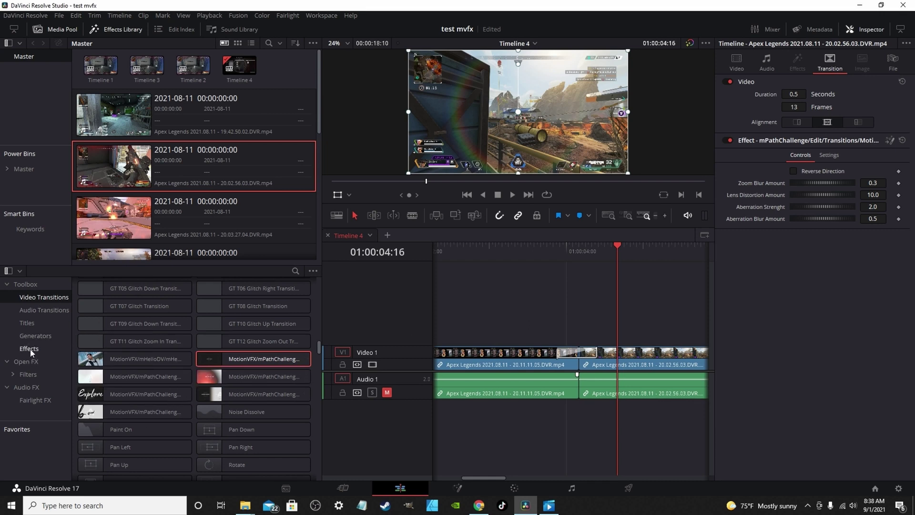
Step: Delete the transition between the two clips and show the video effects in the effects library
left_click(568, 355)
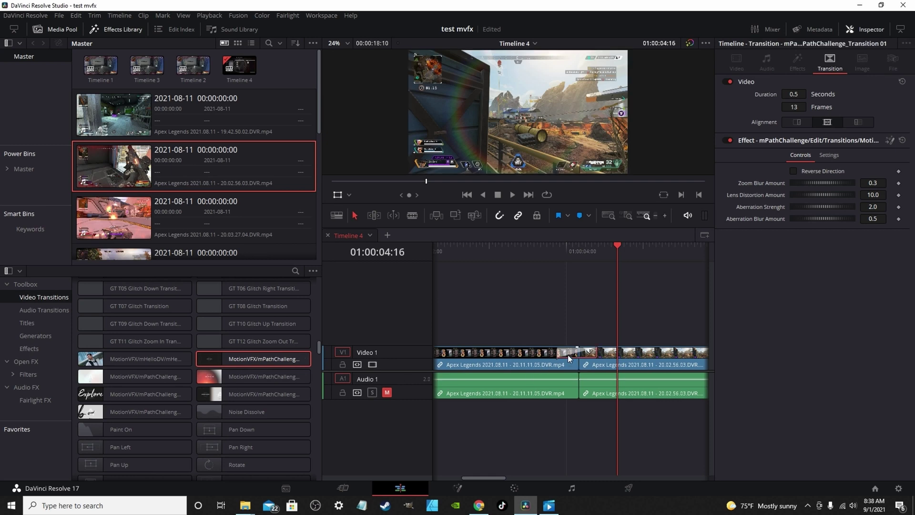
key("Delete")
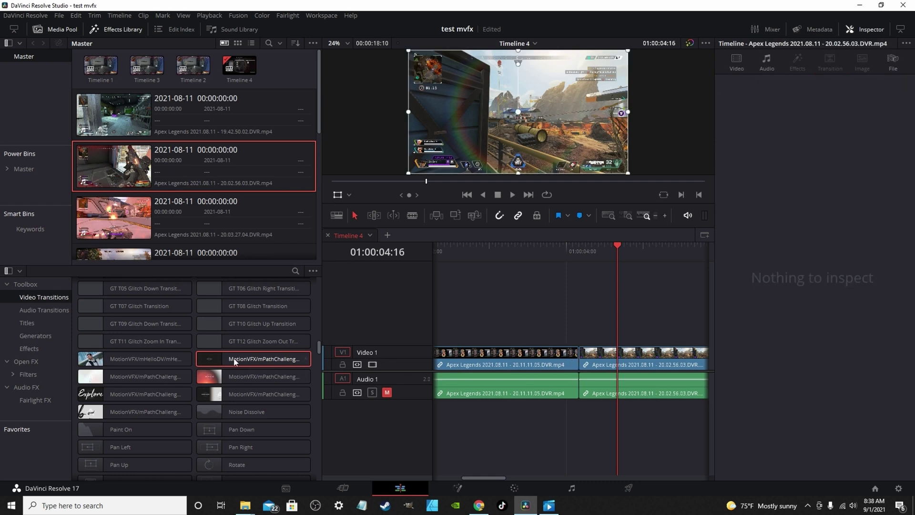
left_click(29, 348)
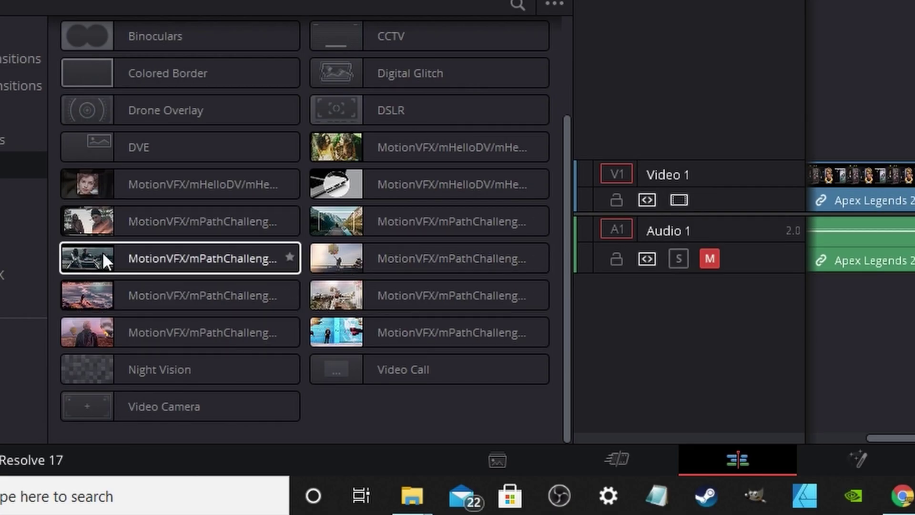
Step: Try to apply the mHelloDV Loupe effect directly to a gameplay clip in the timeline
left_click(340, 220)
left_click_drag(336, 184, 914, 204)
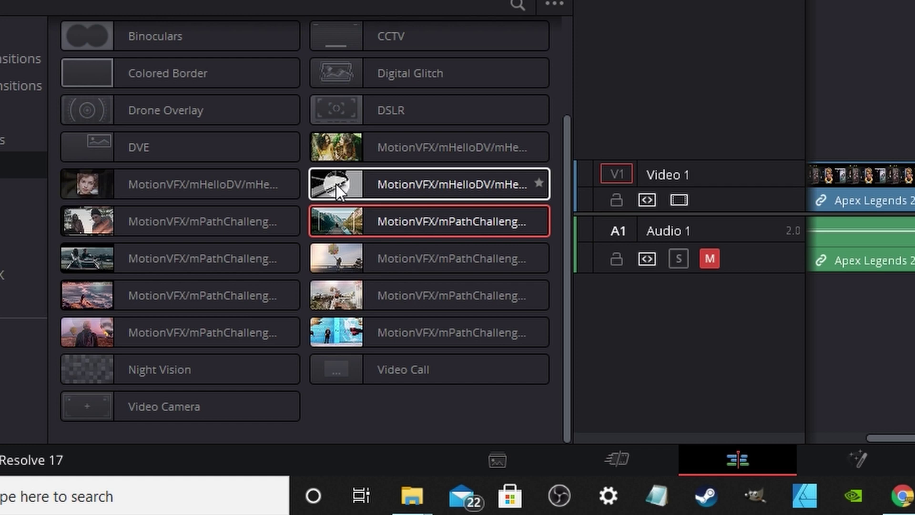
left_click_drag(598, 366, 597, 366)
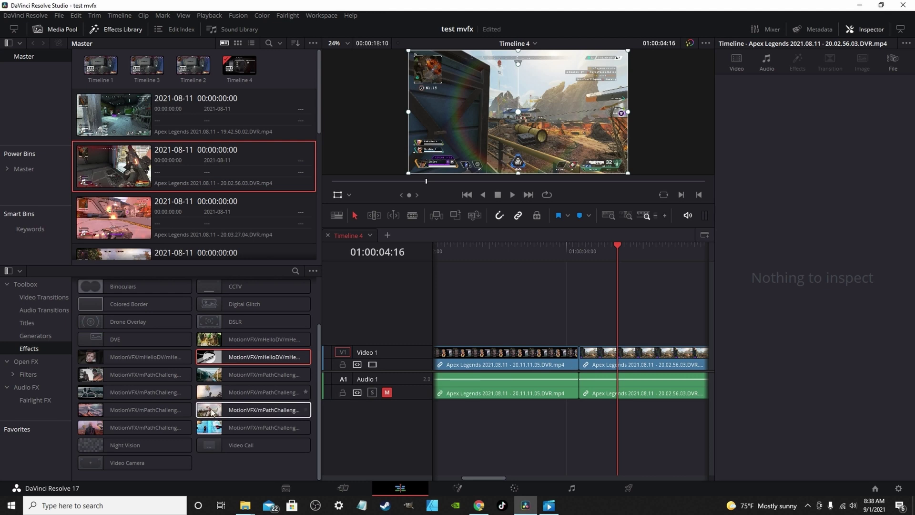
Step: Place an adjustment clip on Video 2 at the timeline start and apply the mHelloDV Loupe effect to it
scroll(124, 353, "up", 2)
left_click_drag(125, 307, 493, 333)
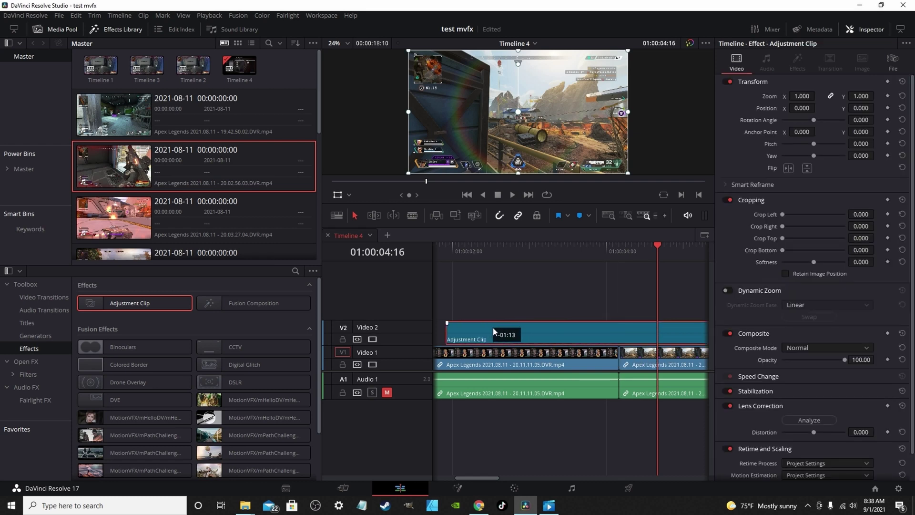
left_click_drag(471, 478, 449, 478)
left_click_drag(658, 335, 481, 342)
left_click_drag(233, 417, 485, 335)
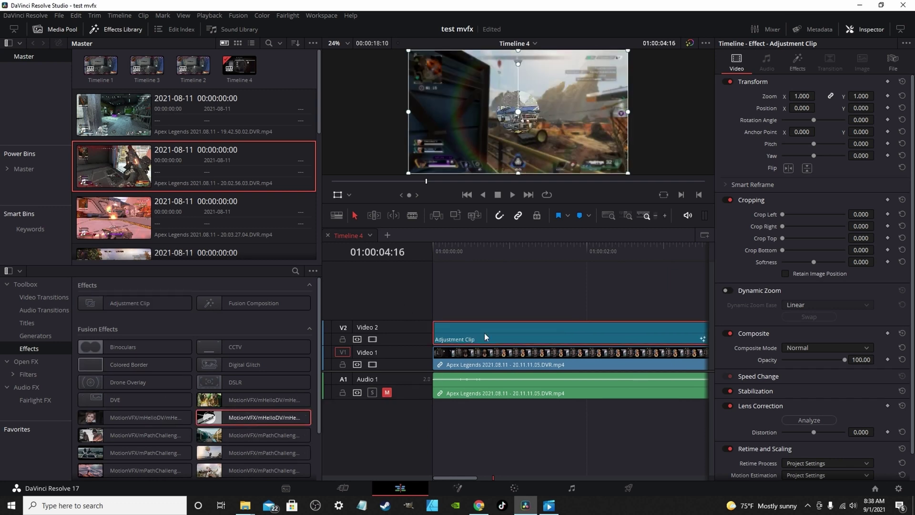
Step: Enable the Fusion overlay in an enlarged viewer and move the loupe to the upper middle of the frame
left_click(349, 195)
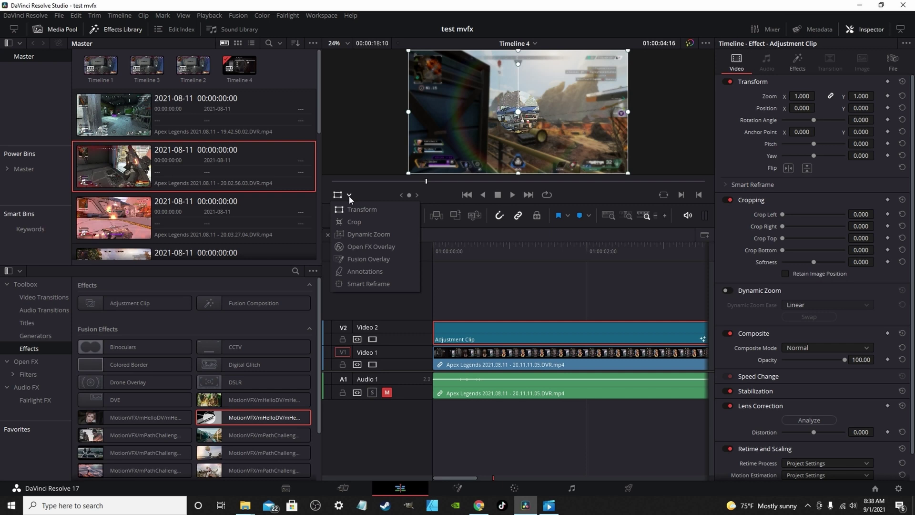
left_click(353, 259)
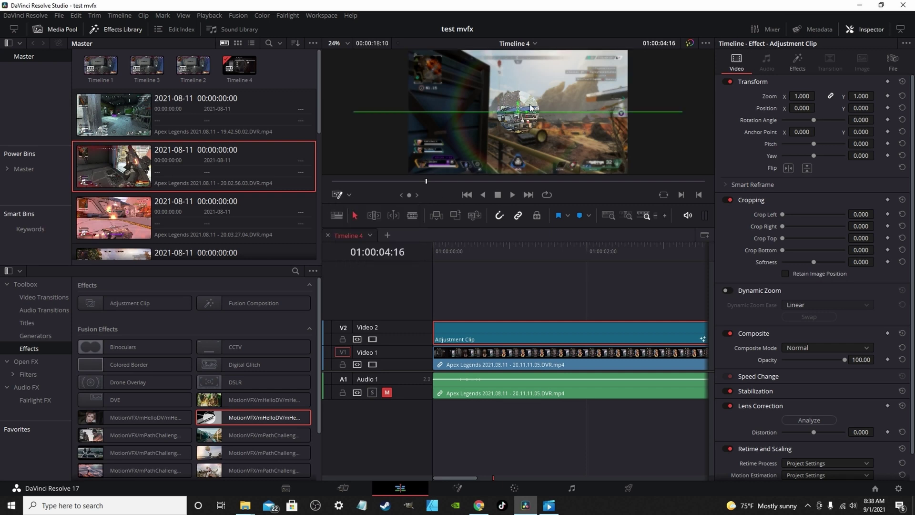
scroll(537, 122, "up", 1)
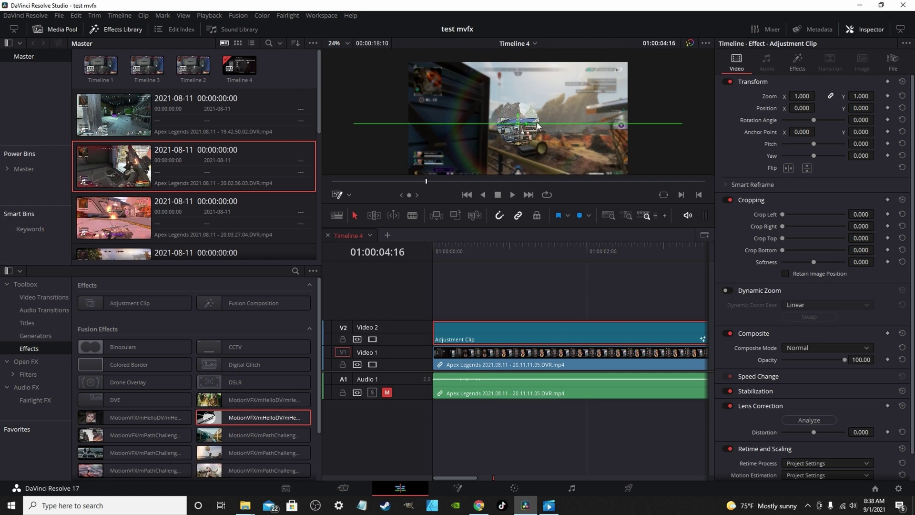
left_click_drag(516, 208, 517, 300)
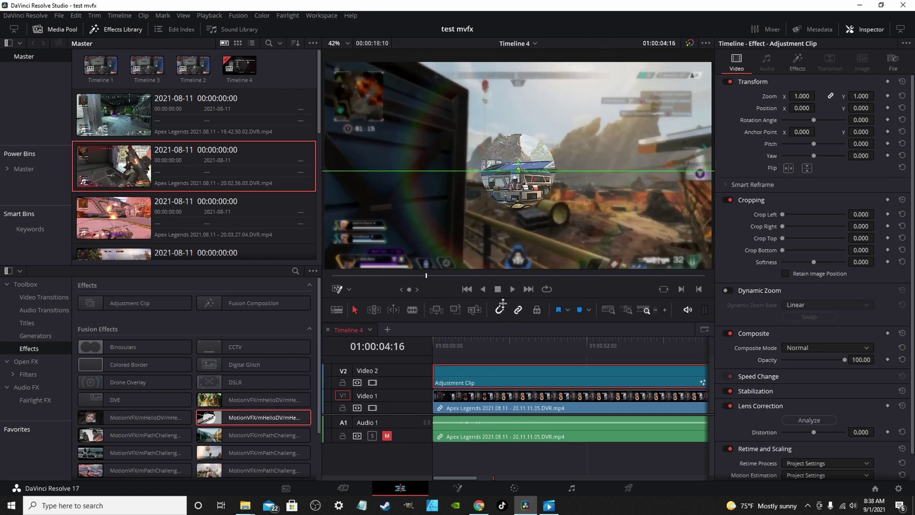
left_click_drag(519, 172, 489, 99)
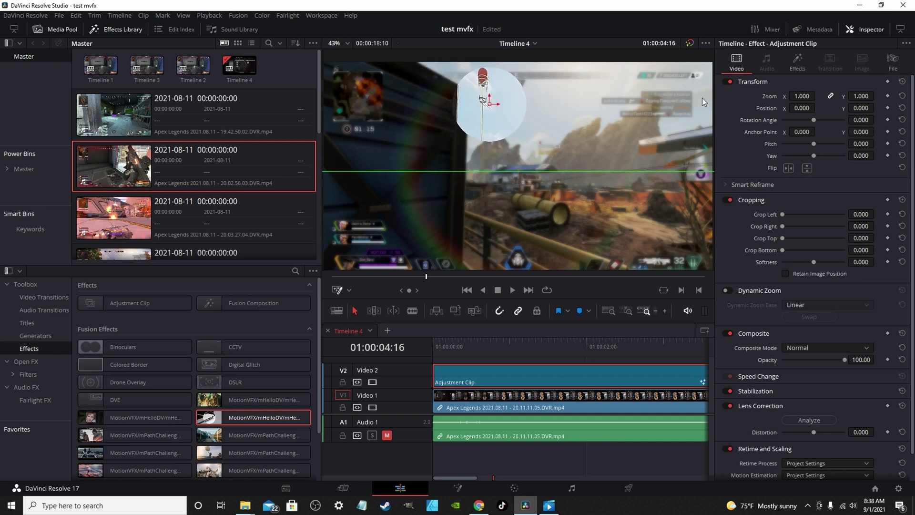
Step: Adjust the mHelloDV Loupe effect to Zoom Amount 1.22, Zoom Sharpen 0.0, Circle Scale 0.322 and a yellow frame color
left_click(798, 64)
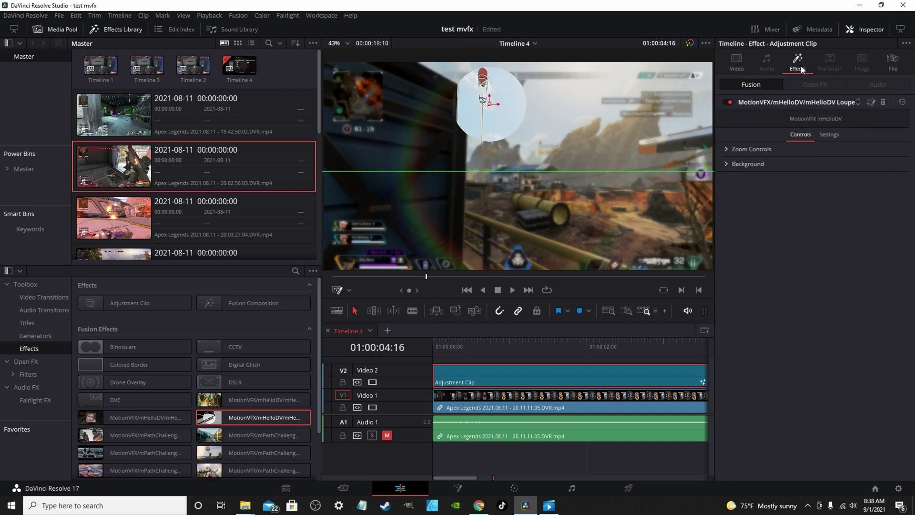
left_click(726, 149)
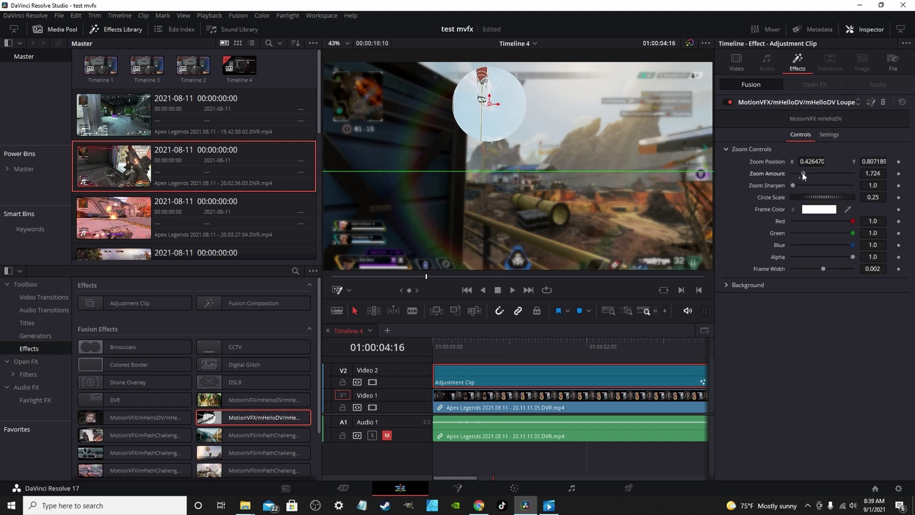
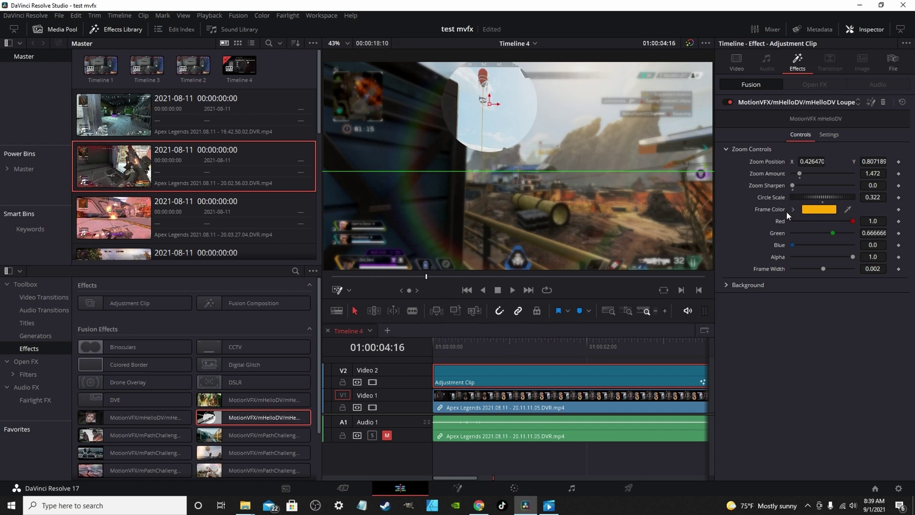
mouse_move(793, 186)
left_mouse_down()
mouse_move(805, 185)
mouse_move(795, 173)
mouse_move(788, 186)
left_mouse_up()
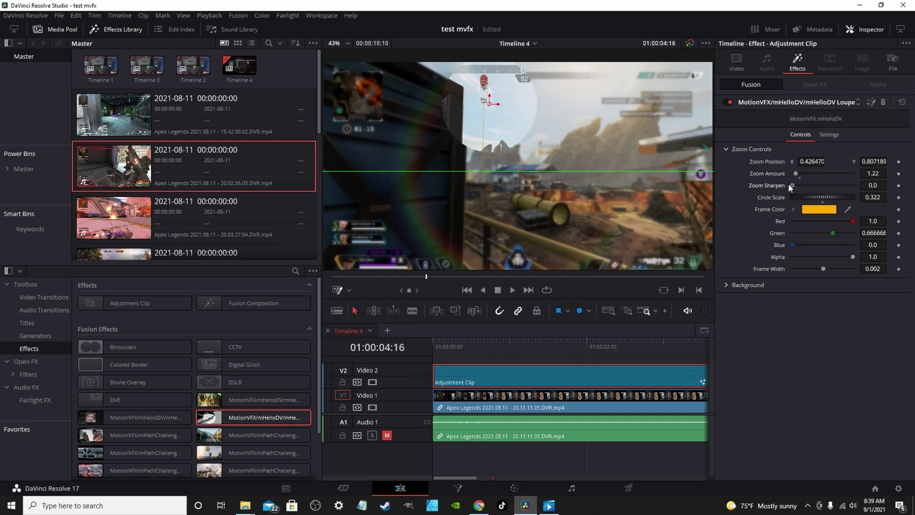
mouse_move(853, 222)
left_mouse_down()
mouse_move(827, 221)
mouse_move(852, 233)
left_mouse_up()
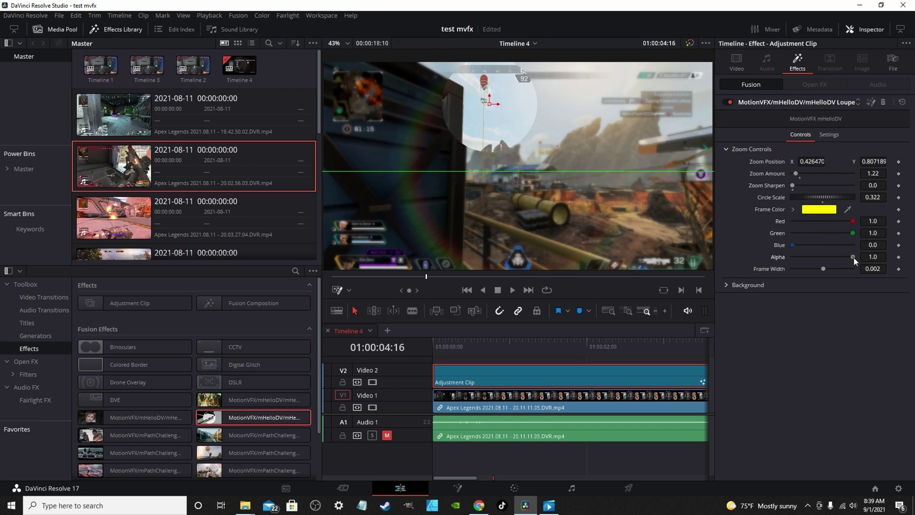
Step: Set the Loupe's background to BG Blur 0.0, Gamma 2.97, Contrast 0.02 and Brightness -0.2, and look at the effect's Settings
left_click(728, 286)
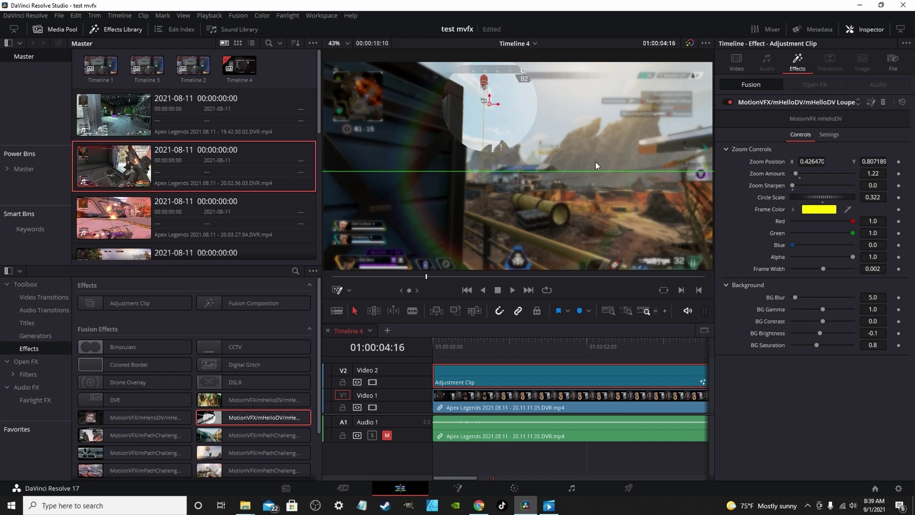
left_click_drag(796, 298, 764, 297)
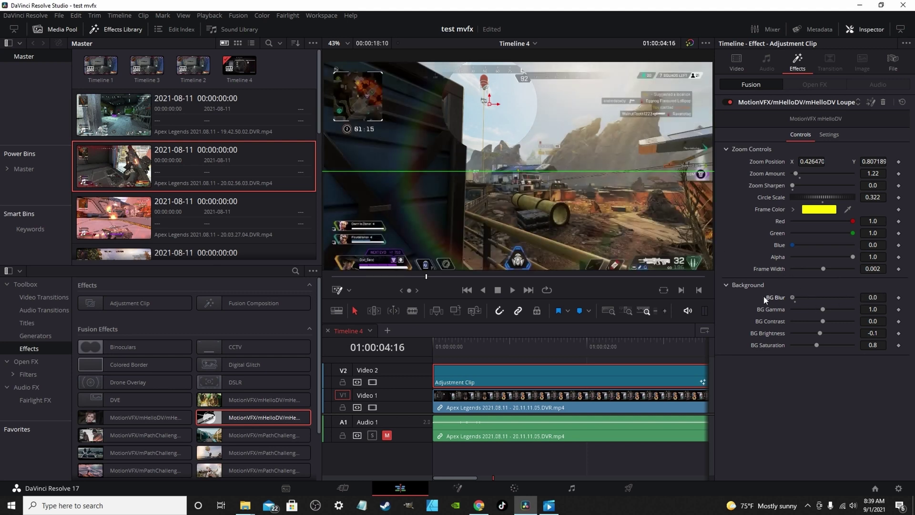
left_click_drag(823, 309, 817, 333)
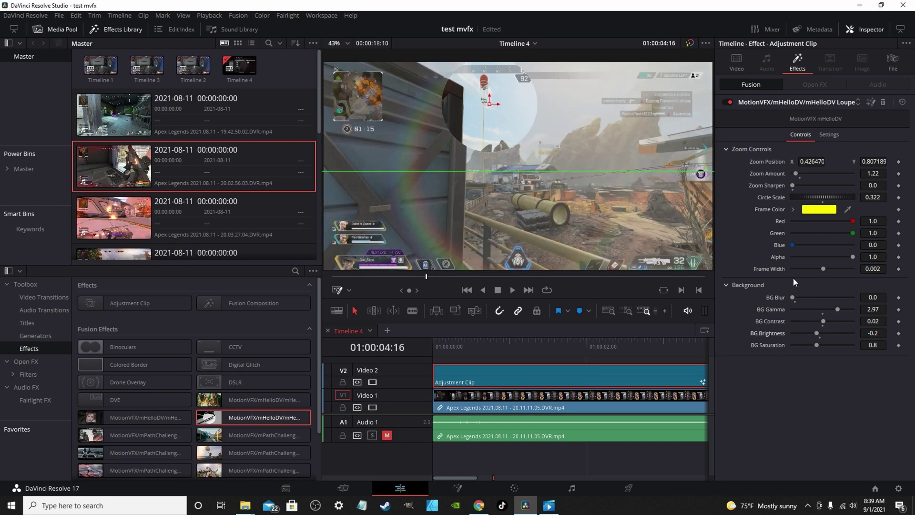
left_click(829, 135)
left_click(795, 135)
Step: Split the adjustment clip on Video 2 at 01:00:00:18 and delete the part after the split
left_click(489, 340)
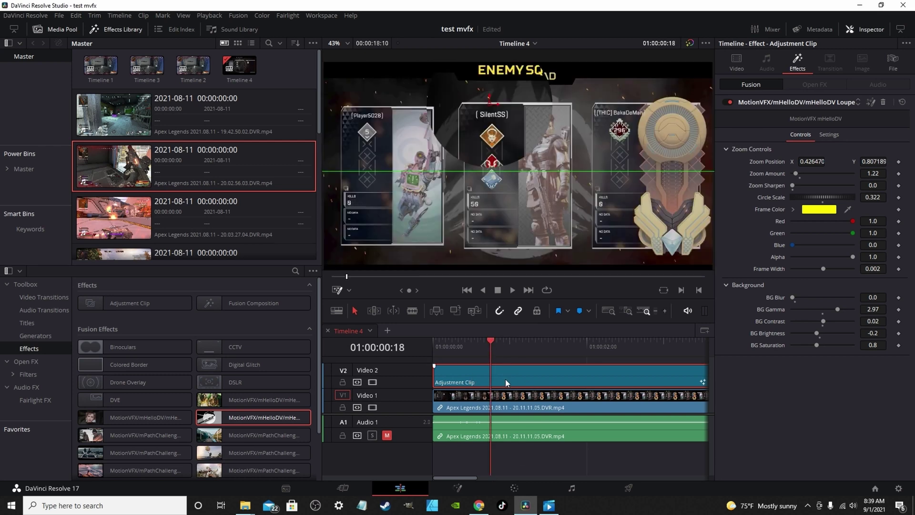
key("ctrl+b")
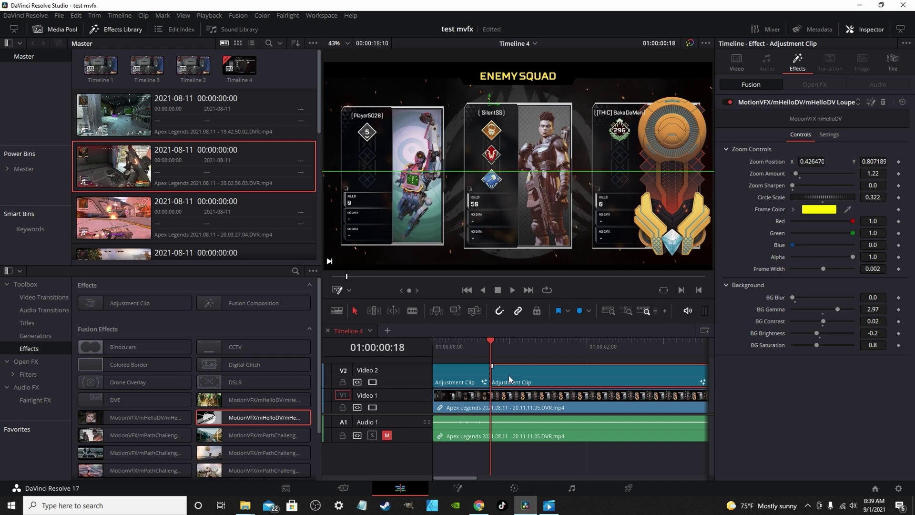
key("Delete")
Step: Move the loupe down to the lower middle of the frame and play the shortened effect from near the timeline start
mouse_move(466, 340)
left_mouse_down()
mouse_move(430, 339)
mouse_move(455, 339)
left_mouse_up()
left_click_drag(494, 113, 492, 210)
left_click(444, 339)
key("space")
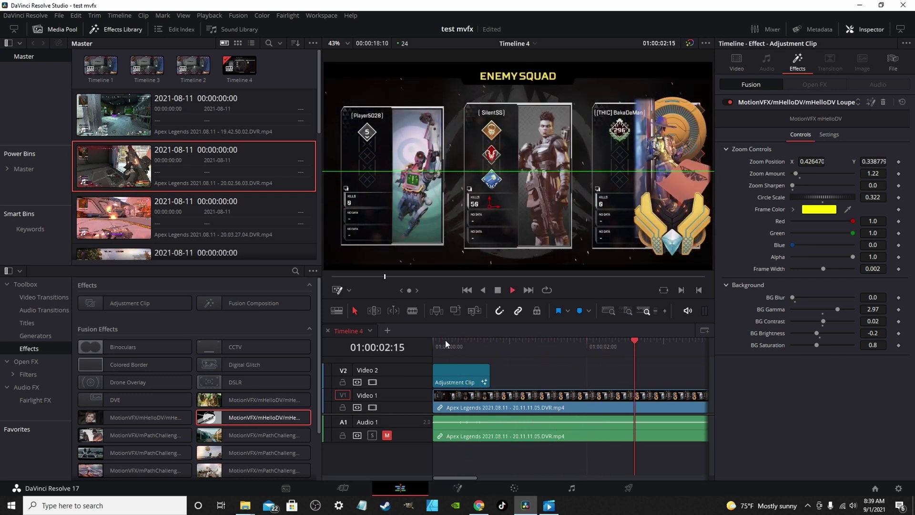
key("space")
Step: Replace the loupe adjustment clip with a new one at the start of Video 2 and apply the mPathChallenge Frame effect to it
left_click(462, 376)
key("Delete")
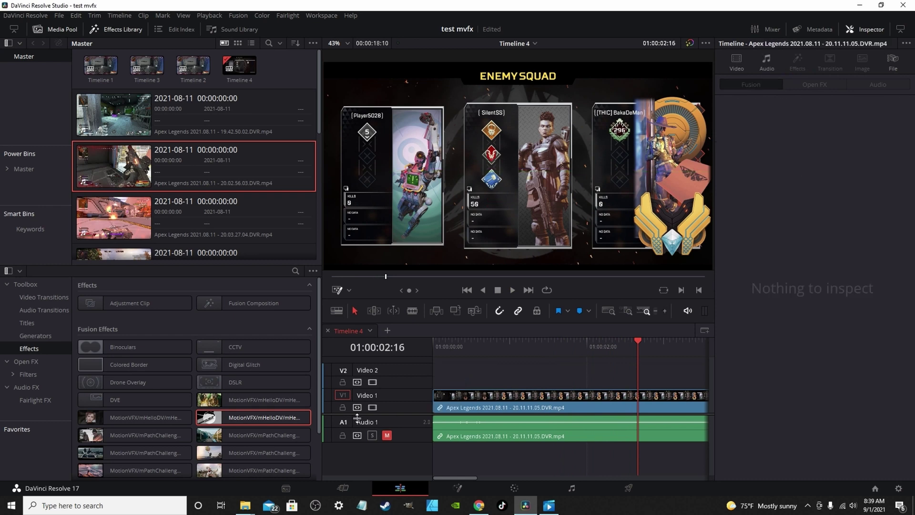
scroll(274, 385, "down", 3)
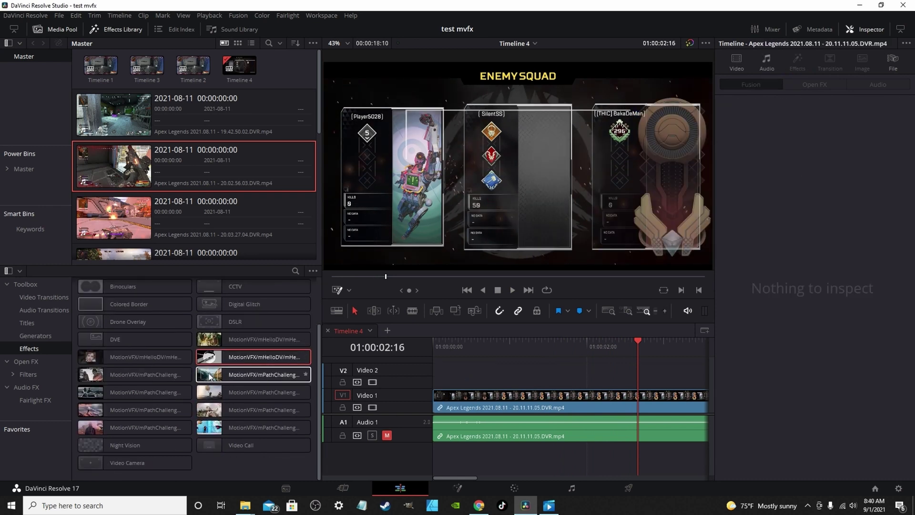
left_click_drag(212, 376, 253, 305)
scroll(116, 319, "up", 3)
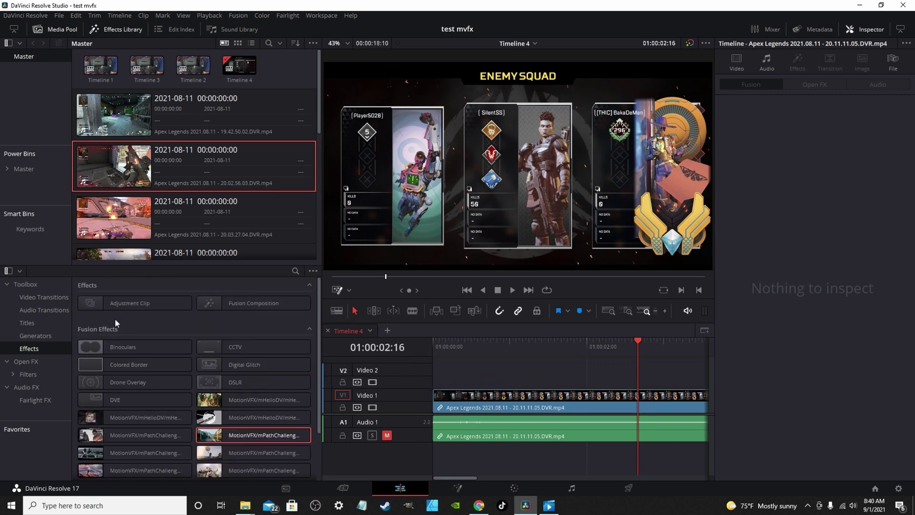
left_click_drag(99, 306, 442, 376)
scroll(248, 381, "down", 2)
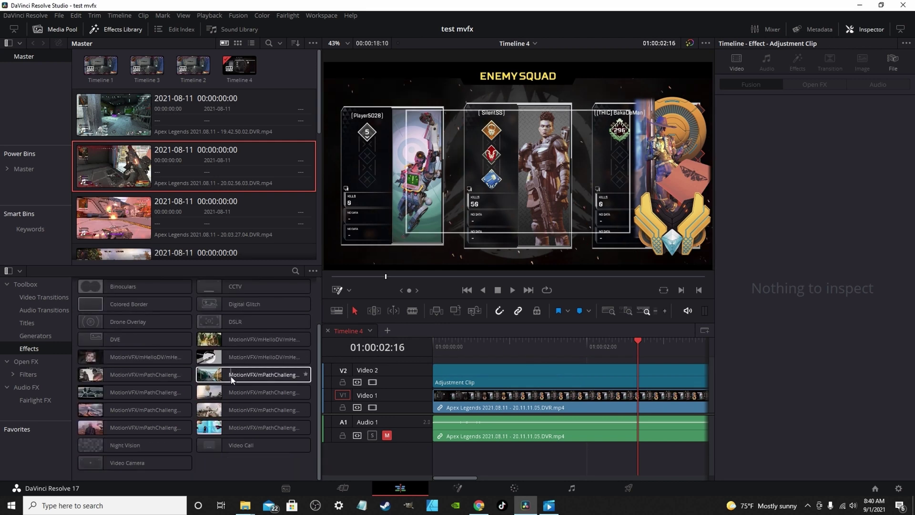
left_click_drag(232, 377, 475, 376)
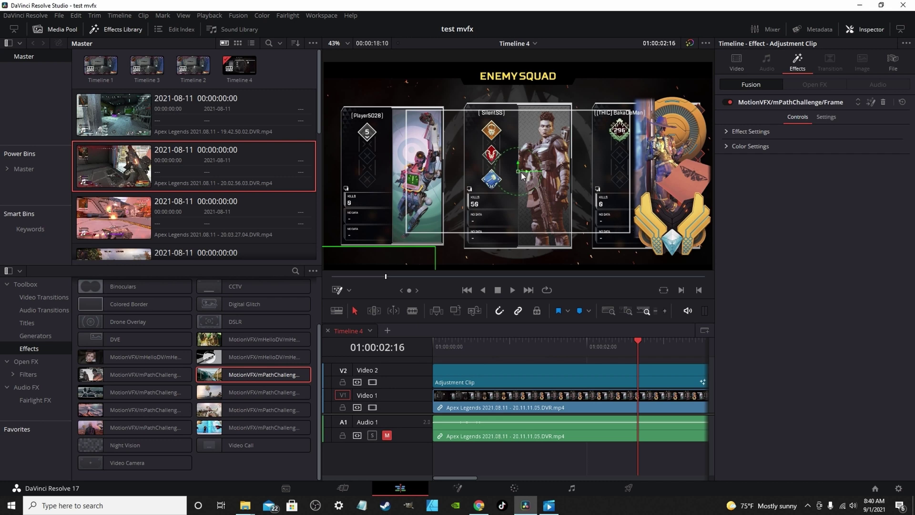
Step: Fit the frame around the middle player card with Frame Width 0.299 and Frame Height 0.457
mouse_move(520, 171)
left_mouse_down()
mouse_move(554, 162)
mouse_move(524, 168)
left_mouse_up()
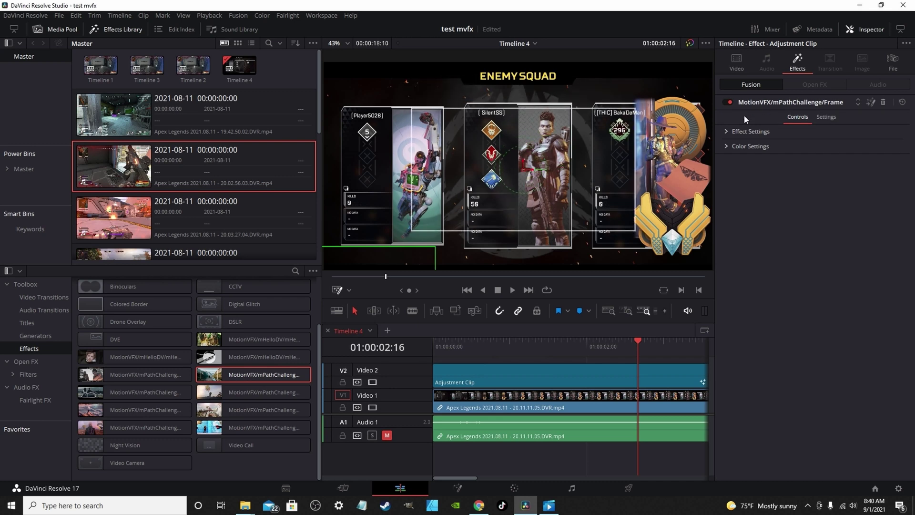
left_click(726, 131)
mouse_move(822, 154)
left_mouse_down()
mouse_move(805, 153)
mouse_move(819, 167)
left_mouse_up()
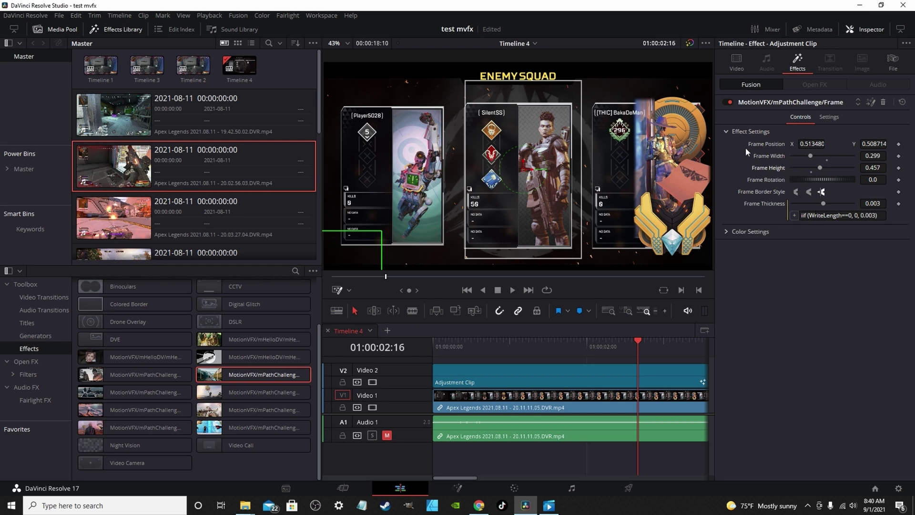
Step: Set the frame color to orange #ffaa00 and nudge the frame slightly to the left in the viewer
left_click(732, 231)
left_click(819, 243)
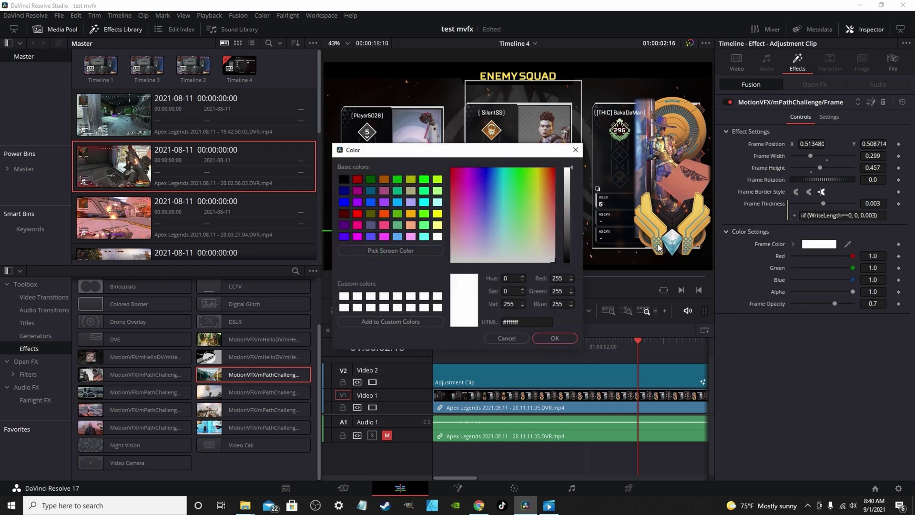
left_click(410, 213)
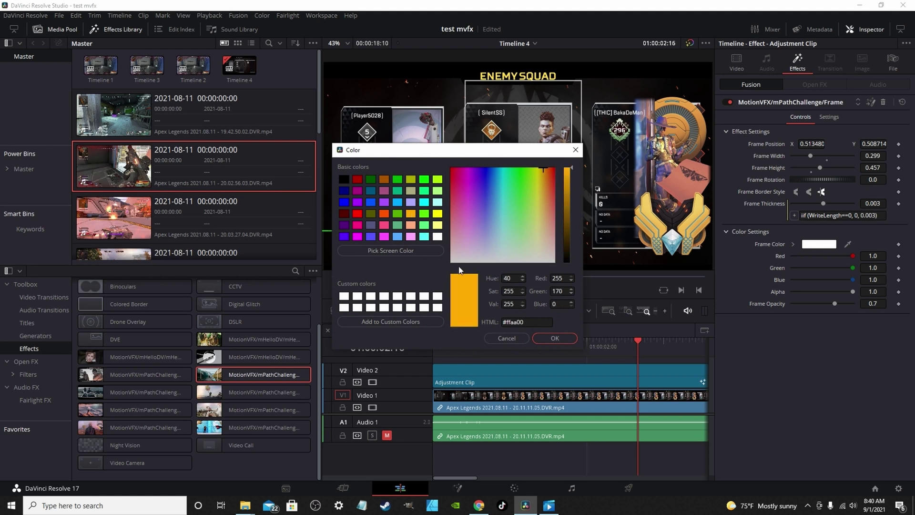
left_click(567, 337)
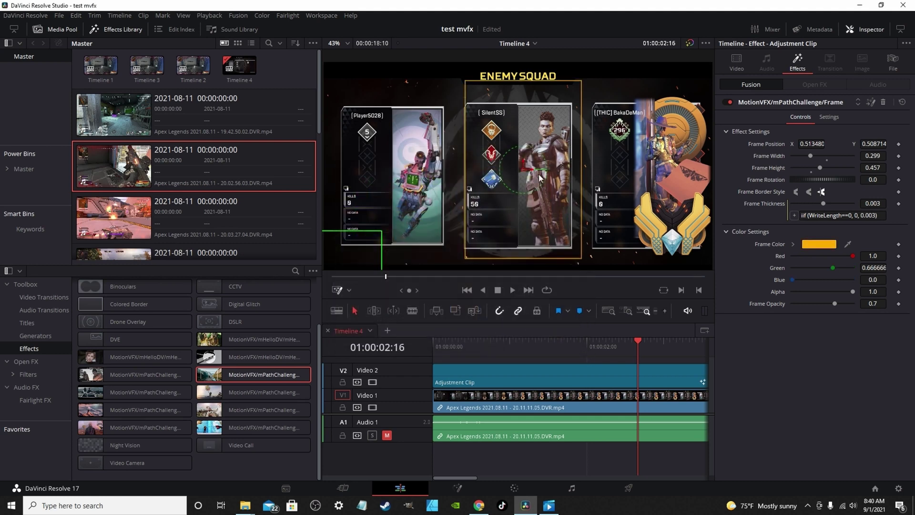
left_click_drag(518, 167, 514, 169)
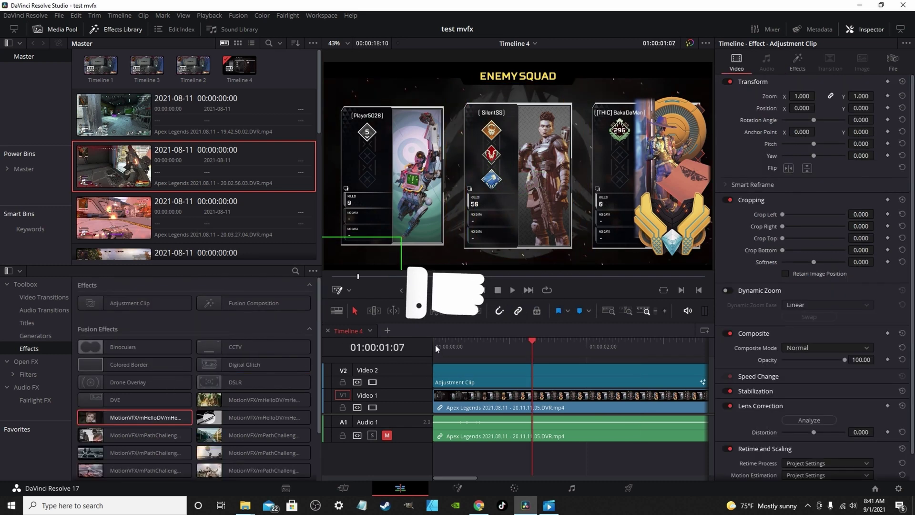
Step: Play the timeline from the start to preview the mHelloDV effect on the adjustment clip
left_click(436, 344)
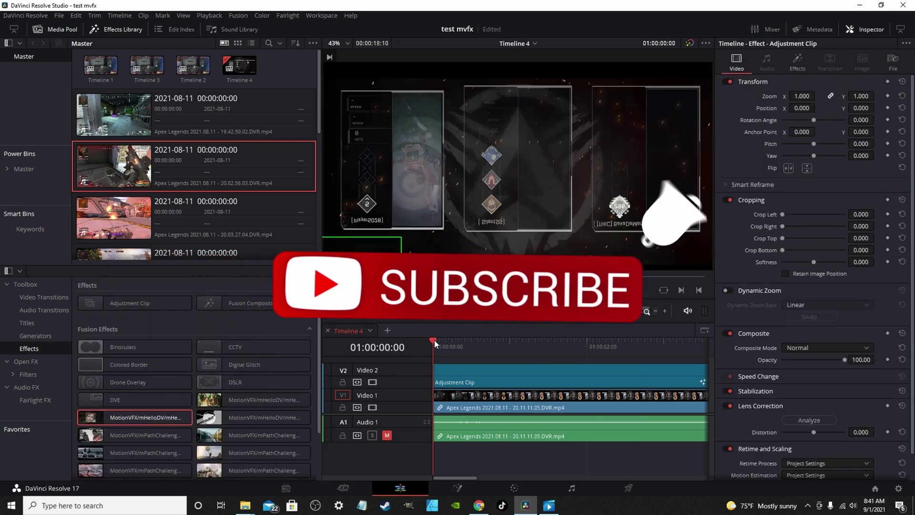
key("space")
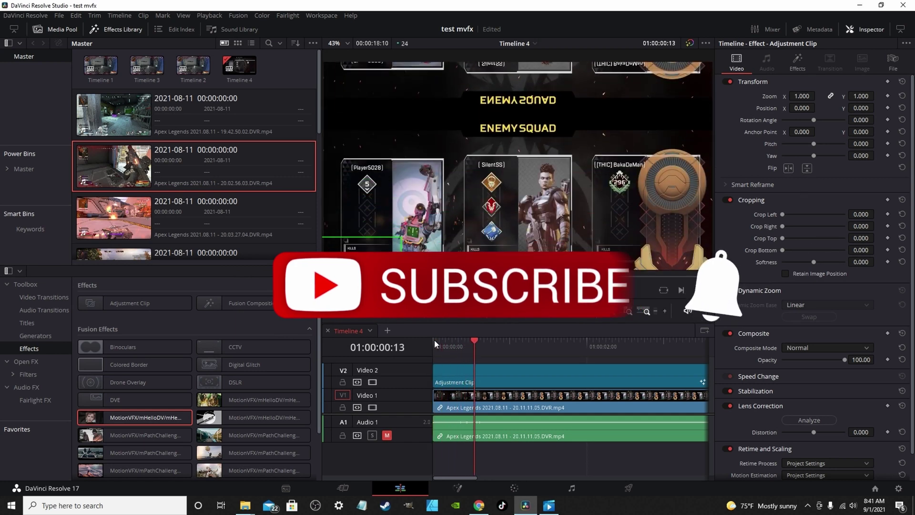
key("space")
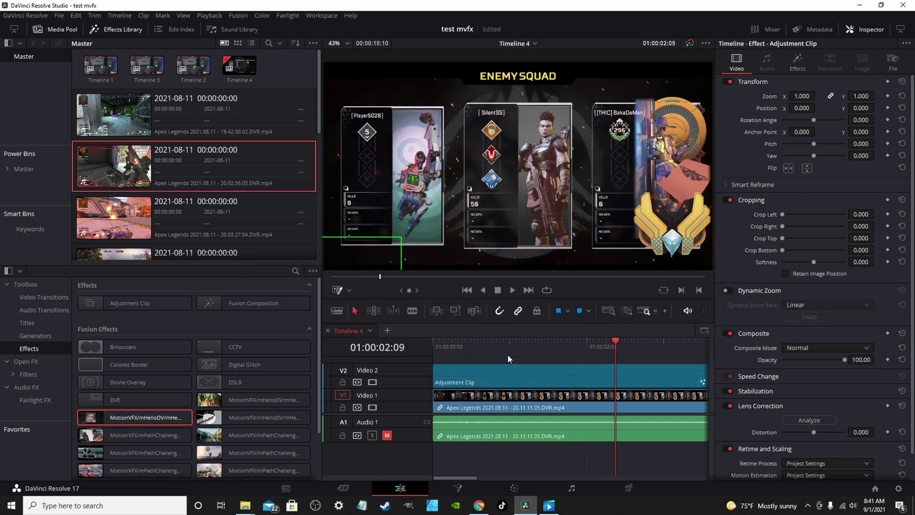
Step: Shift the adjustment clip later on Video 2, split it at 01:00:02:20 and delete the part after the split
left_click_drag(471, 479, 491, 474)
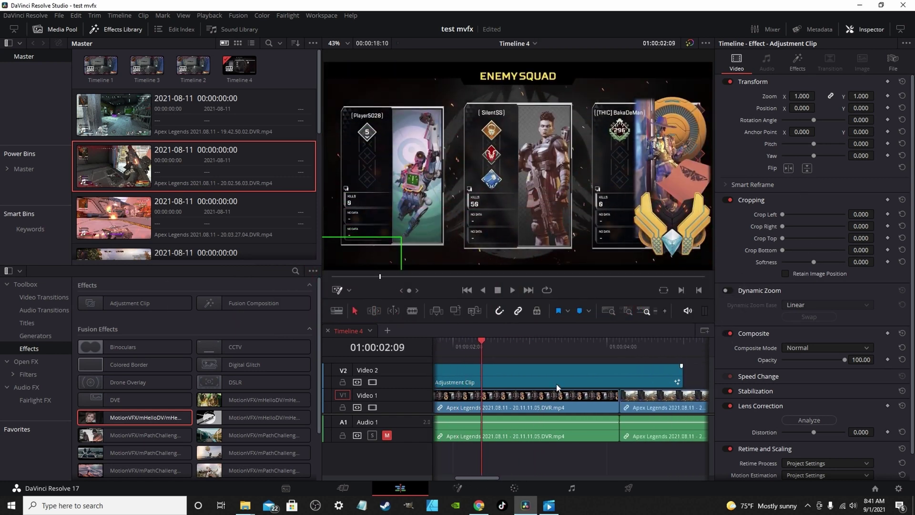
left_click_drag(556, 387, 627, 371)
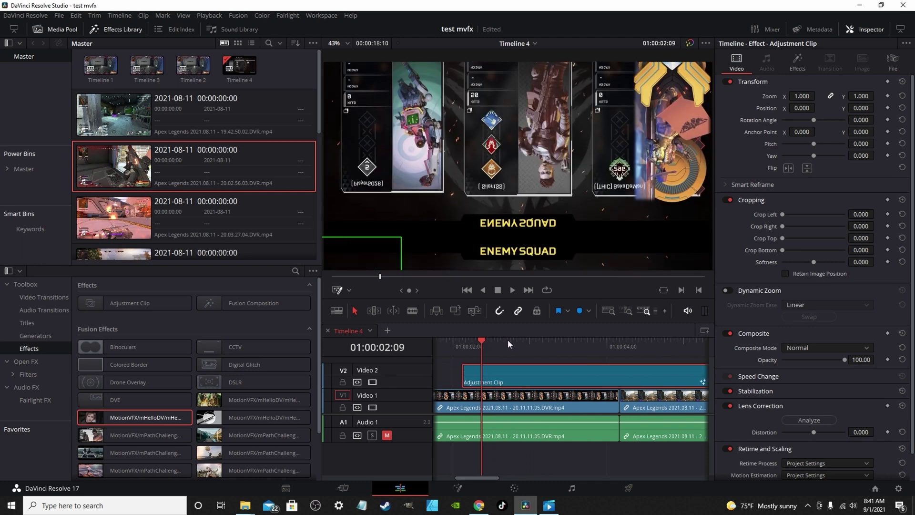
left_click_drag(507, 341, 516, 348)
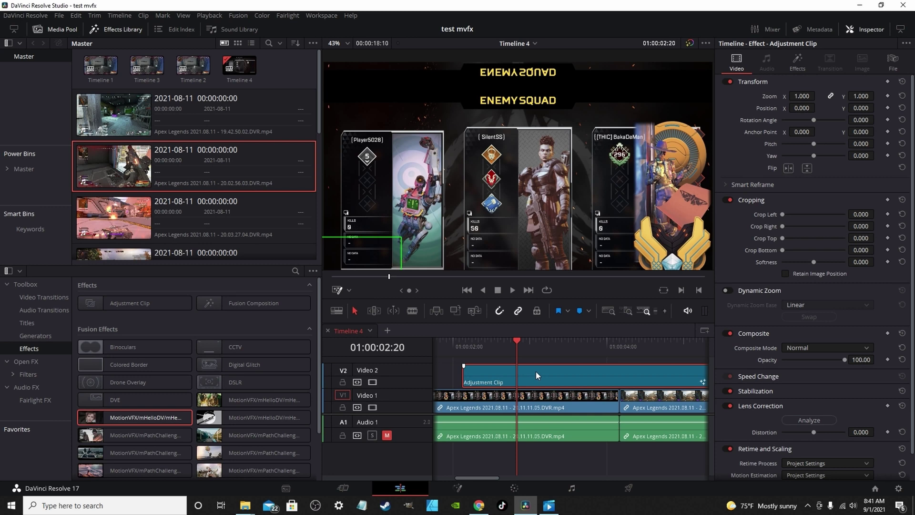
key("ctrl+b")
key("Delete")
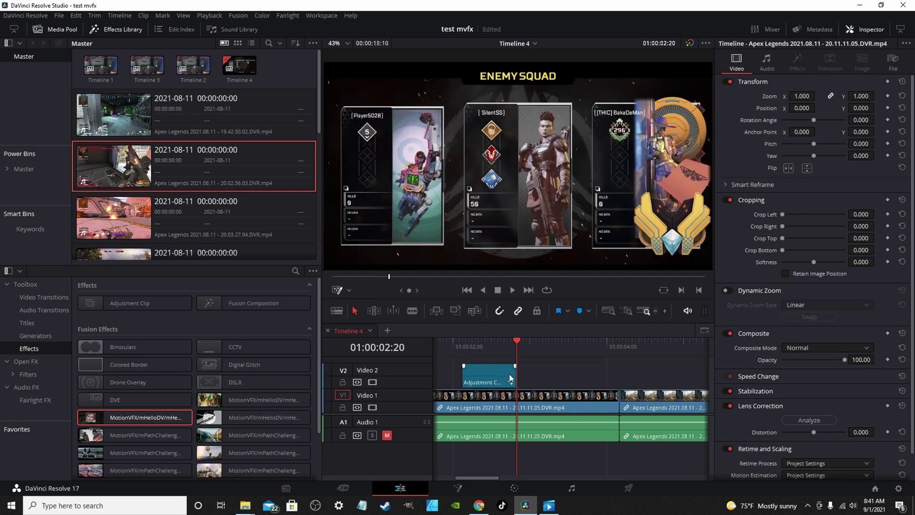
Step: Place the shortened adjustment clip over the cut between the two gameplay clips and trim it at both ends
left_click_drag(494, 368, 623, 368)
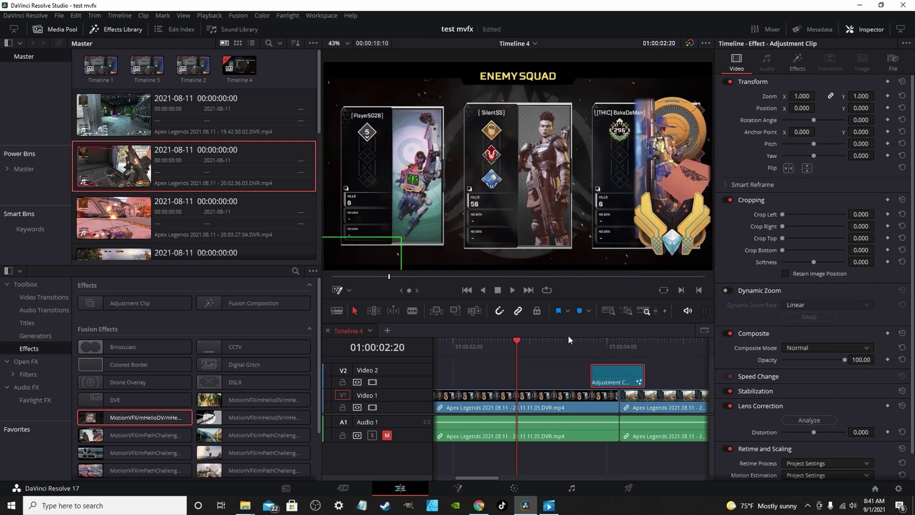
key("space")
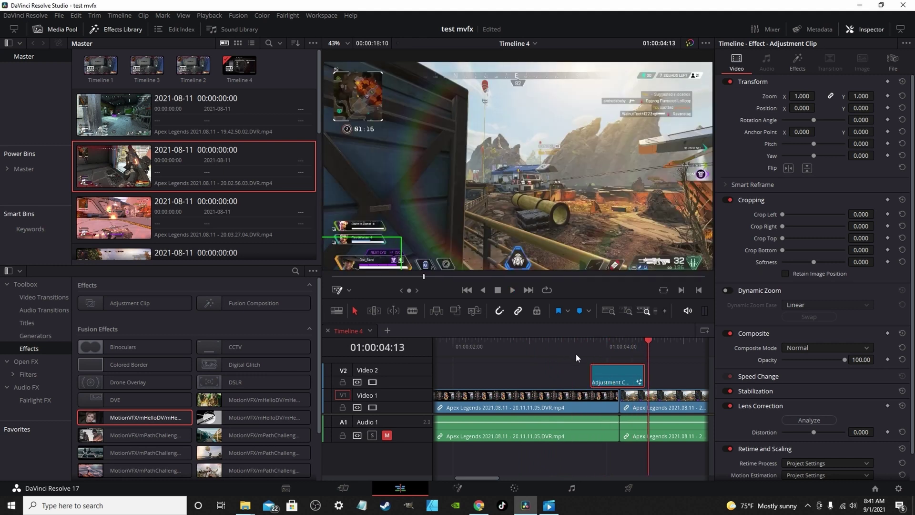
left_click_drag(617, 373, 637, 381)
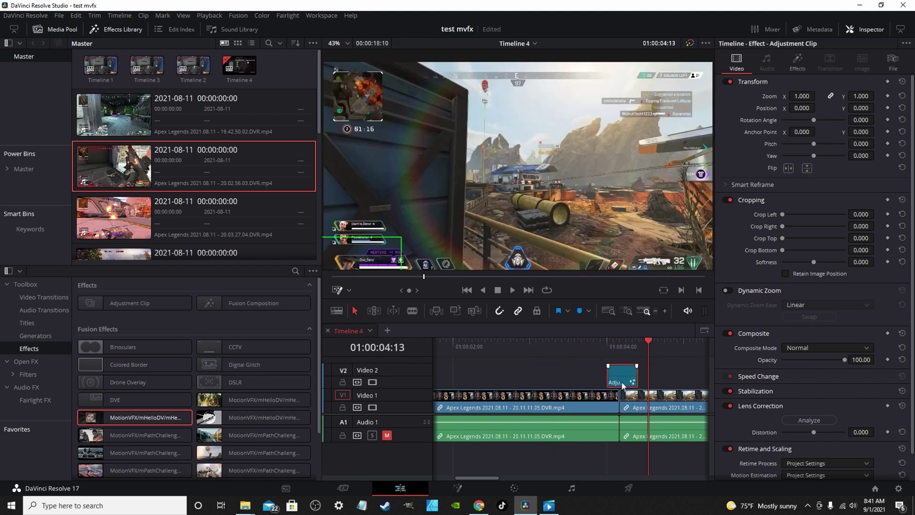
Step: Play across the cut repeatedly to preview the trimmed adjustment clip as a transition between the gameplay clips
left_click(593, 344)
key("space")
left_click(593, 342)
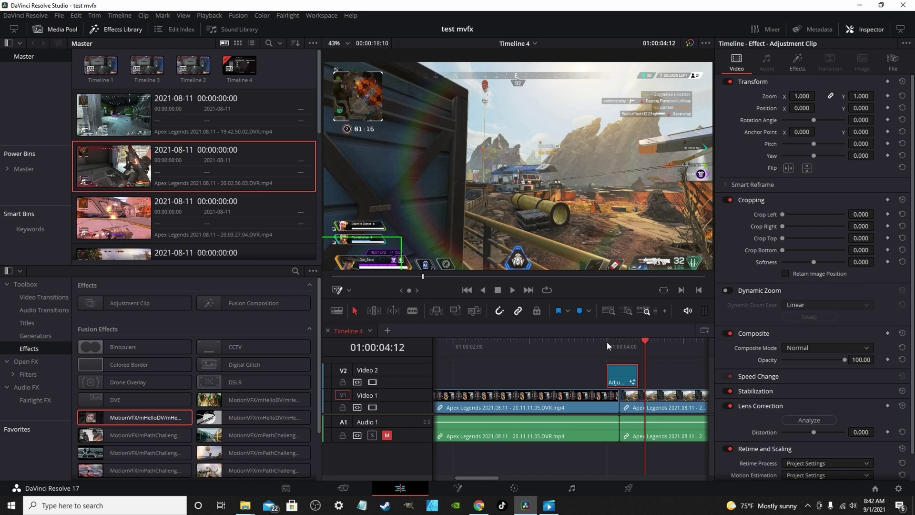
key("space")
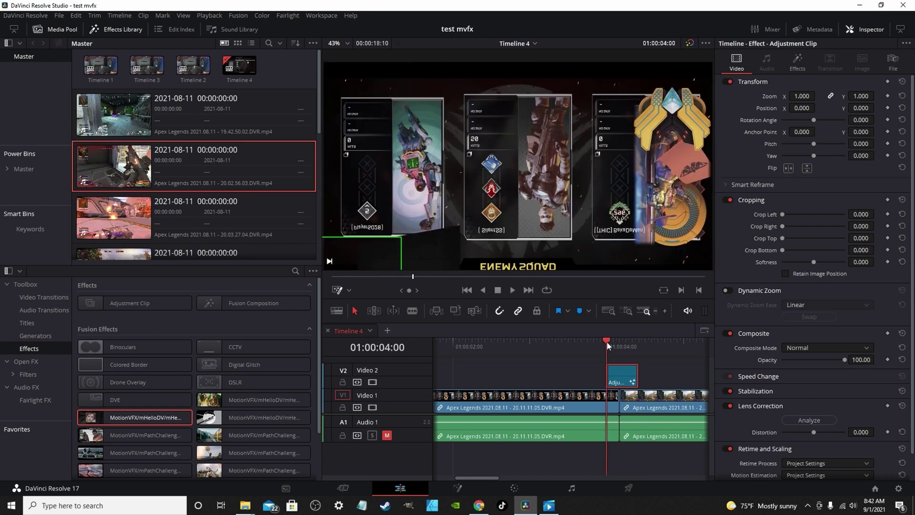
key("space")
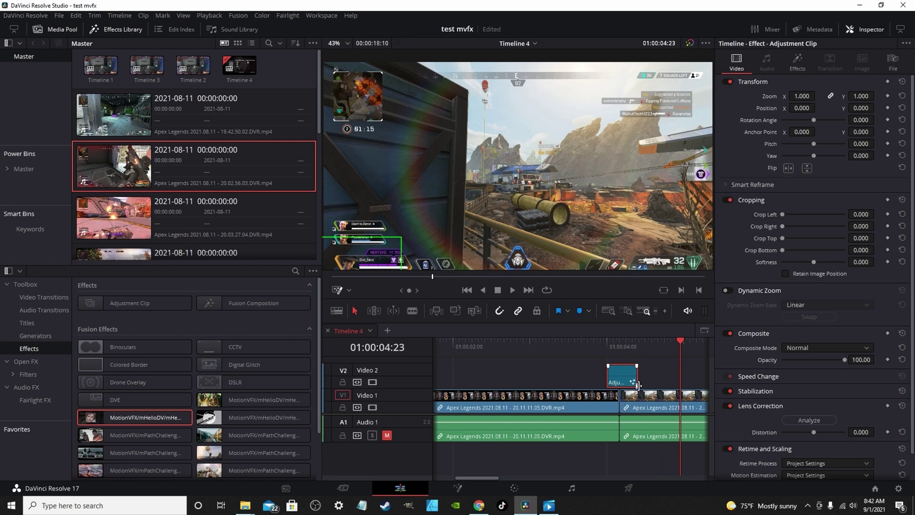
Step: Trim the end of the adjustment clip on Video 2, play across the cut to check it, and save the project
left_click_drag(637, 381, 626, 380)
left_click(604, 341)
key("space")
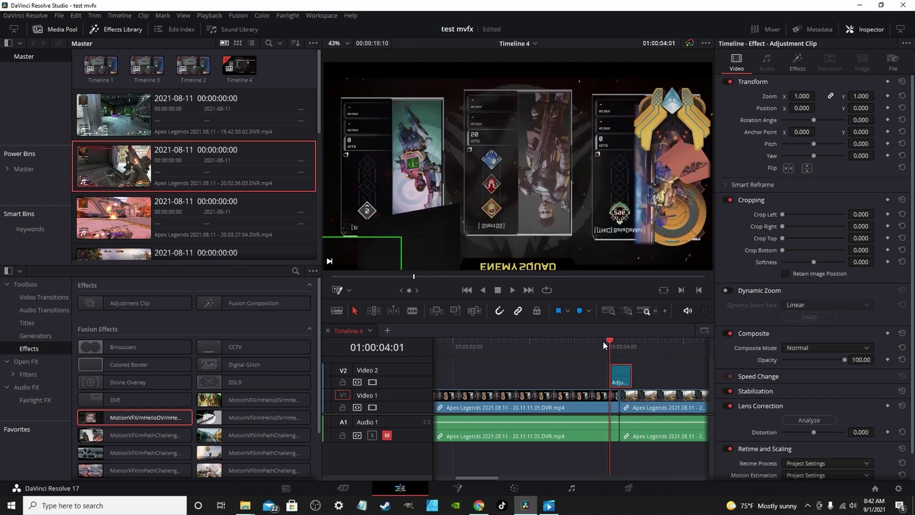
key("space")
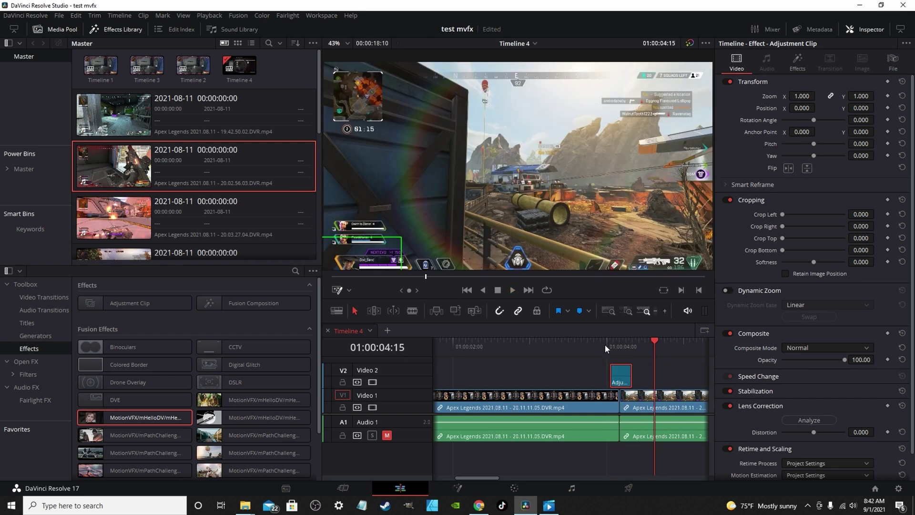
key("ctrl+s")
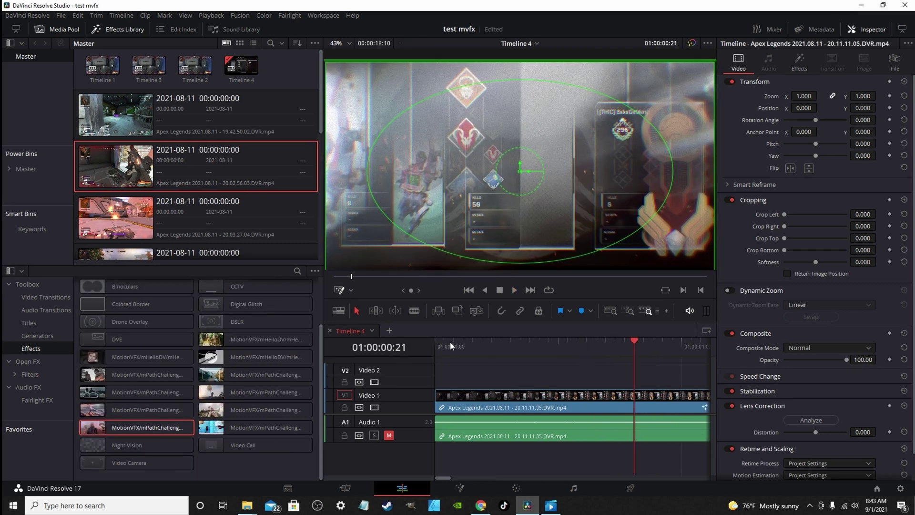
Step: Play the first gameplay clip from the start to preview its mPathChallenge mPrism 02 effect
left_click_drag(450, 341, 442, 342)
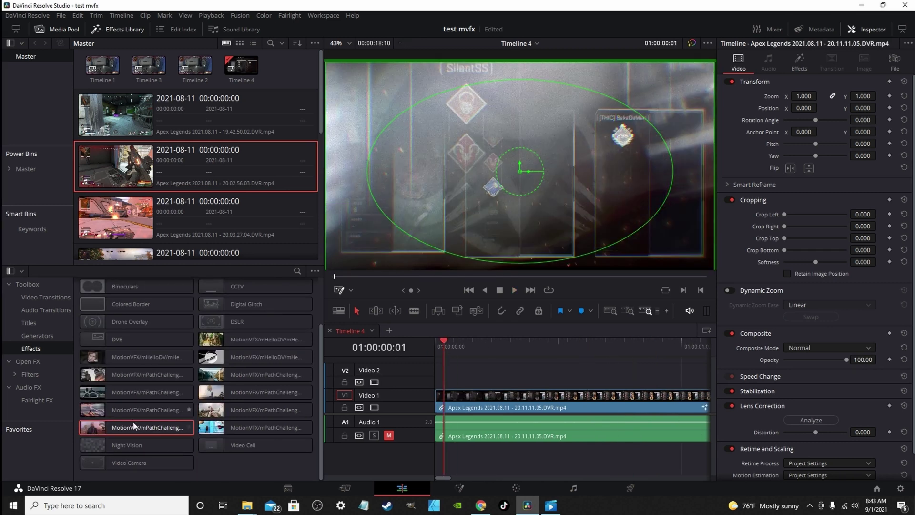
left_click(118, 430)
mouse_move(442, 341)
left_mouse_down()
mouse_move(455, 341)
mouse_move(441, 342)
left_mouse_up()
key("space")
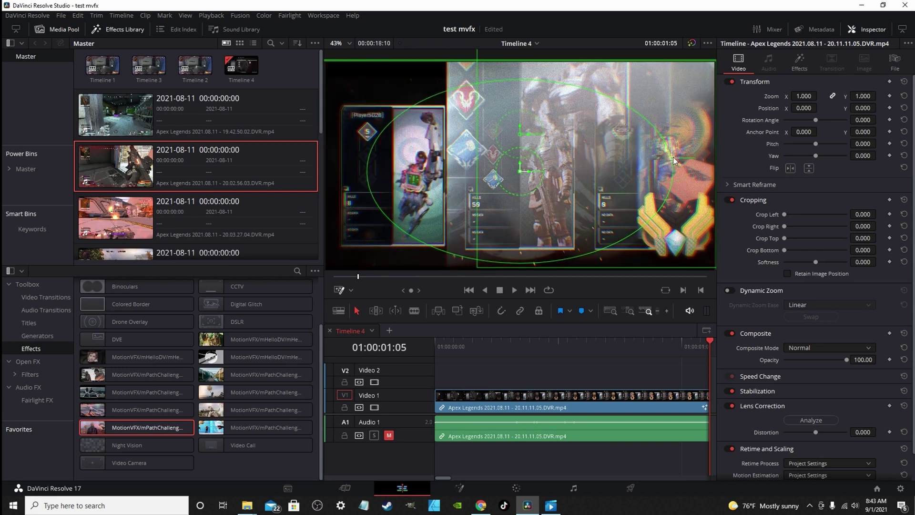
Step: With the Fusion Overlay, move Prism 01 to about 0.21, 0.38 and Prism 02 to about 0.42, 0.69, and shift the vignette toward the lower right
left_click(351, 290)
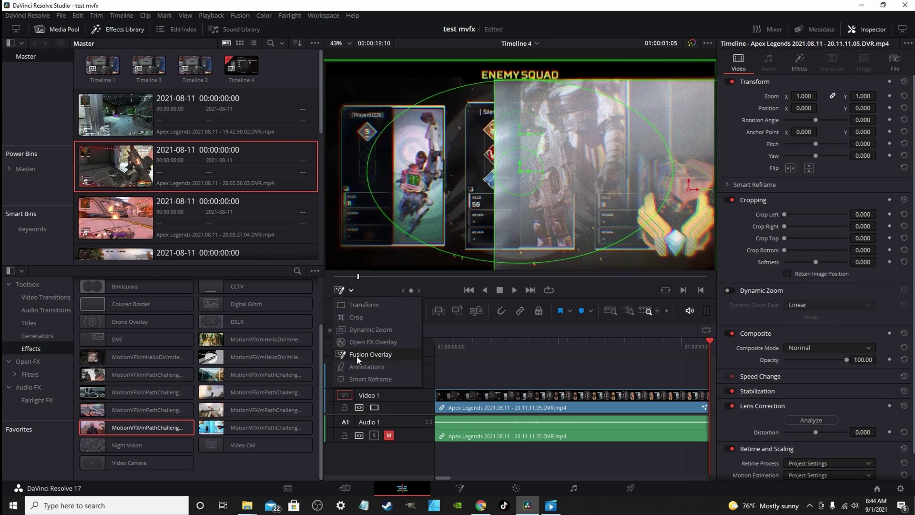
left_click(519, 170)
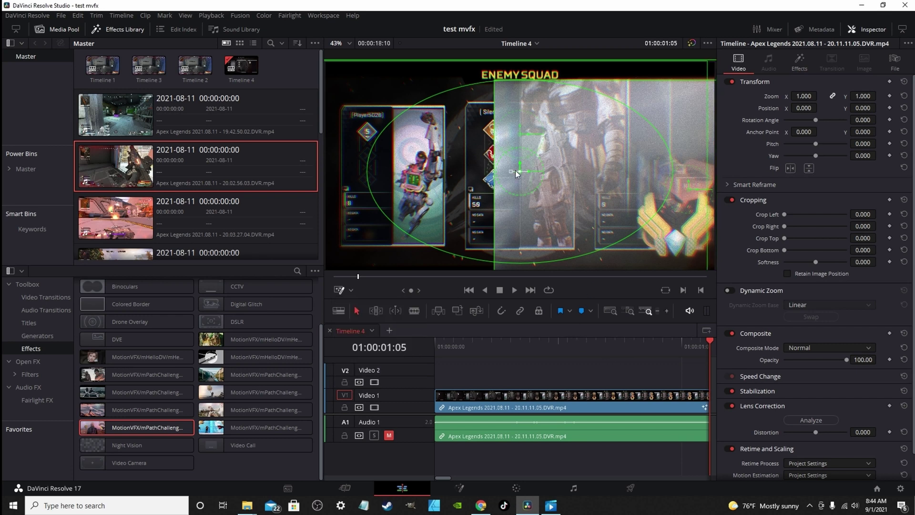
left_click_drag(519, 170, 450, 170)
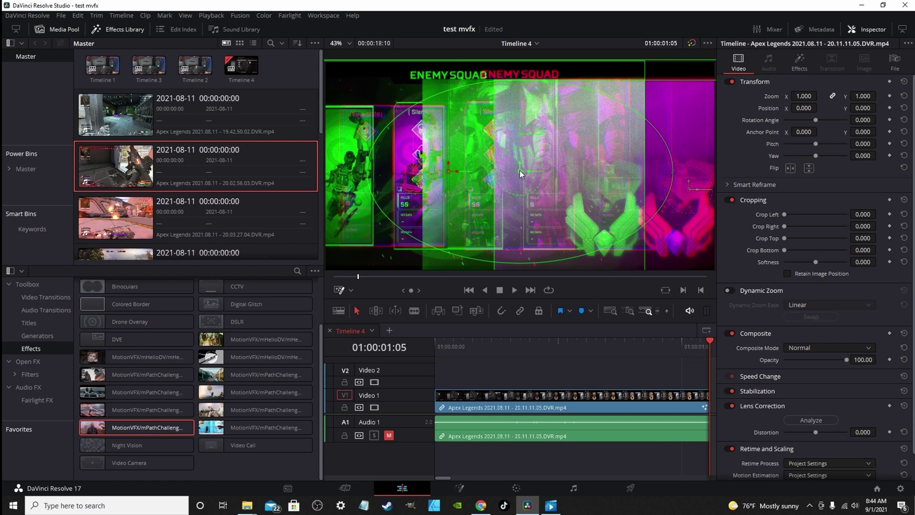
left_click_drag(519, 171, 522, 132)
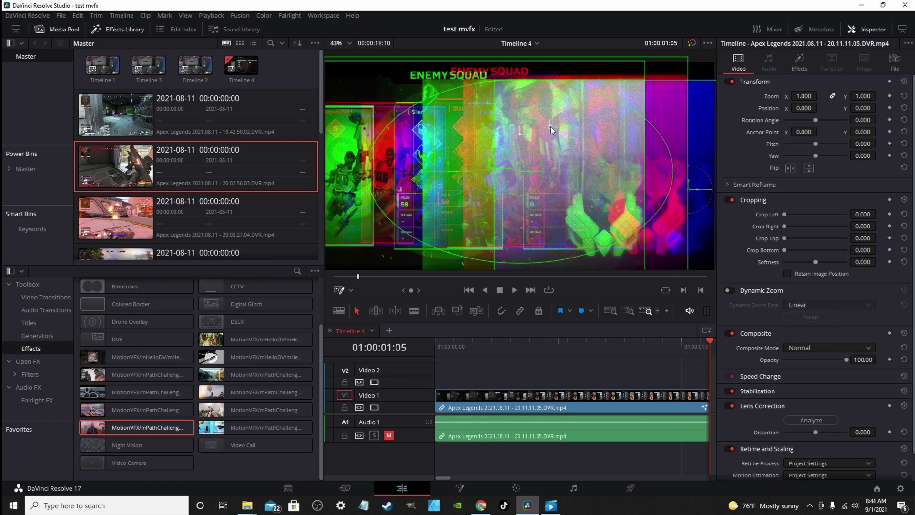
left_click(550, 127)
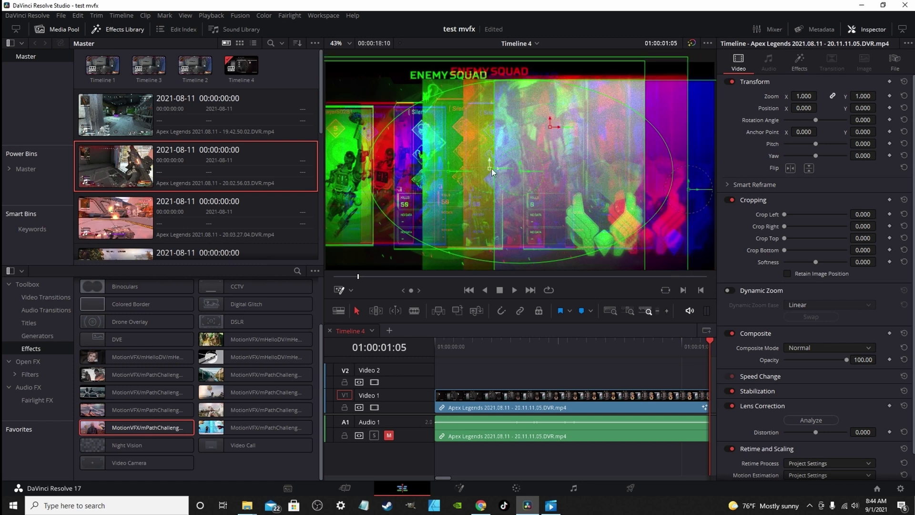
left_click(491, 129)
left_click(519, 205)
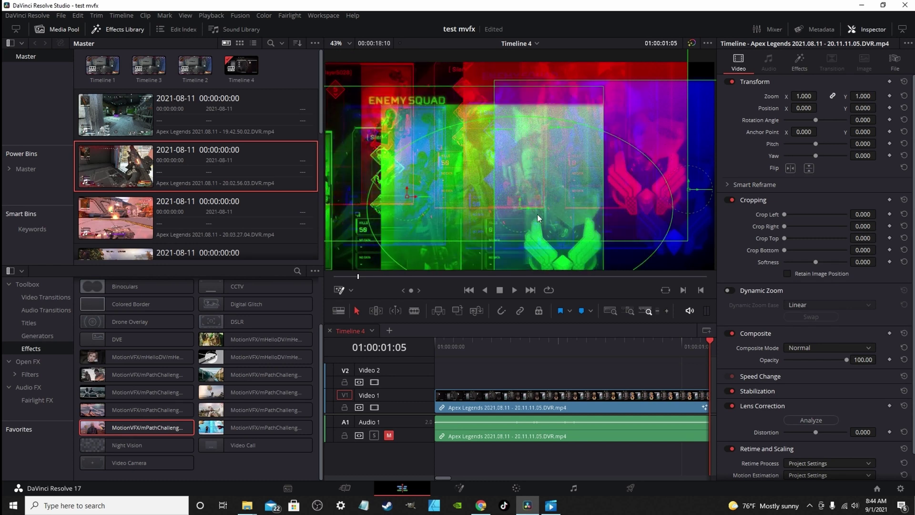
left_click(555, 209)
left_click(584, 215)
Step: Play the first gameplay clip again to preview the repositioned prism layers, and return near its start
left_click(493, 342)
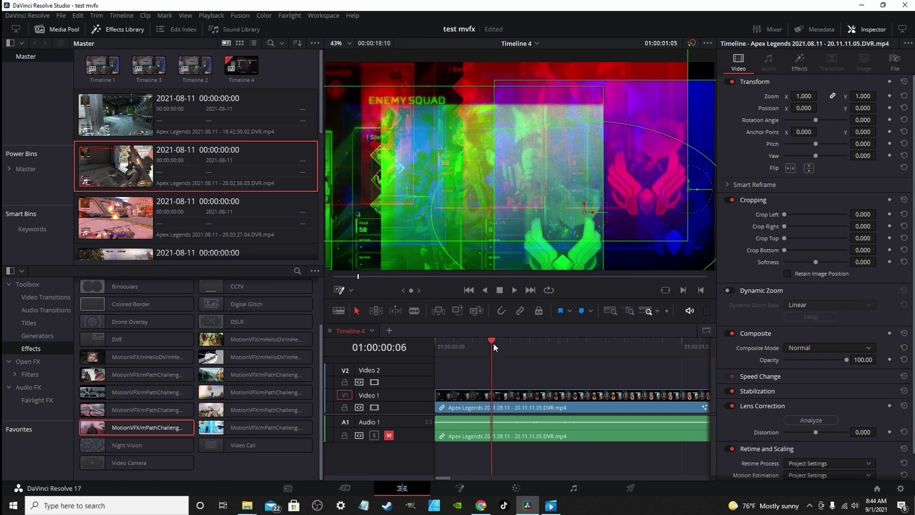
key("Right")
key("Right")
key("space")
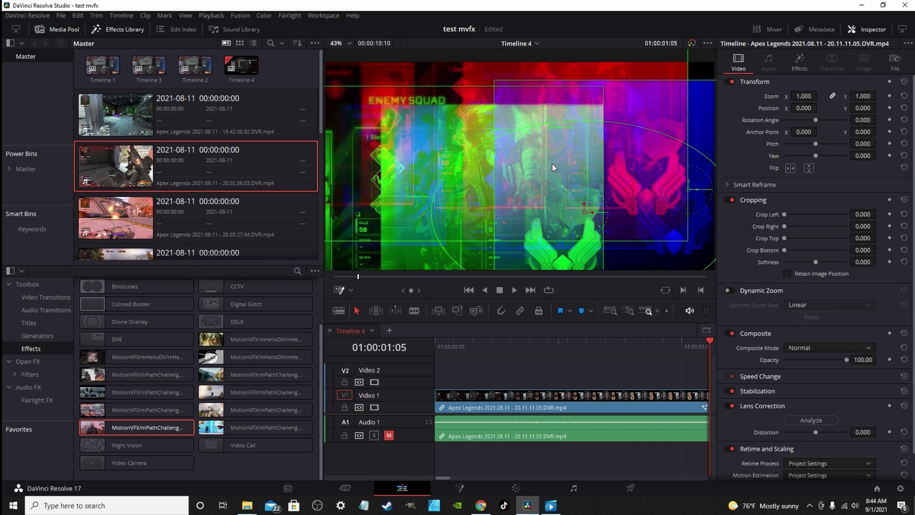
left_click(461, 347)
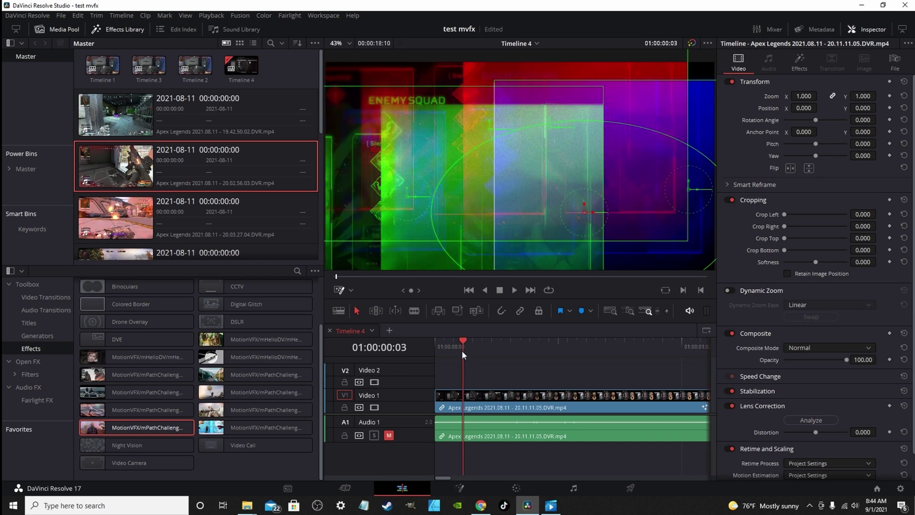
Step: Examine the mPrism 02 effect's Footage Clone, Light Leak, Prism and Vignette controls for the first gameplay clip
left_click(800, 62)
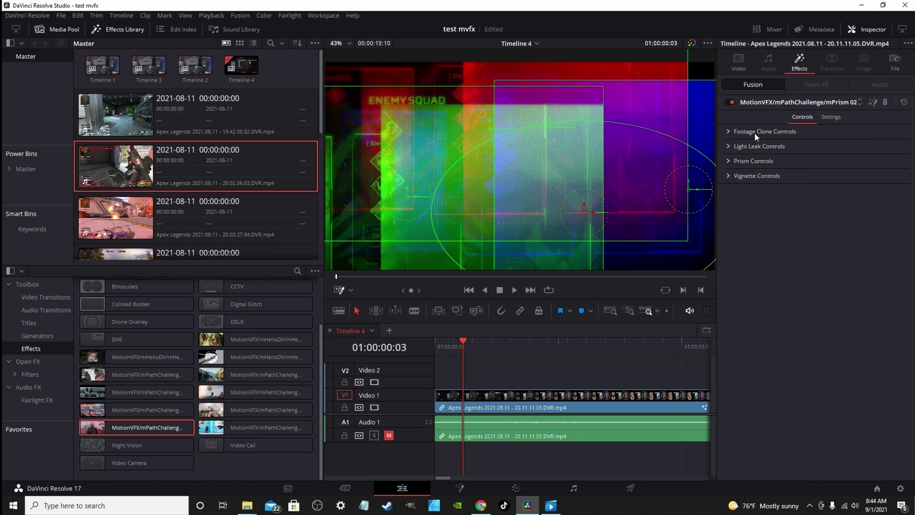
left_click(727, 131)
left_click(729, 132)
left_click(728, 160)
left_click(727, 145)
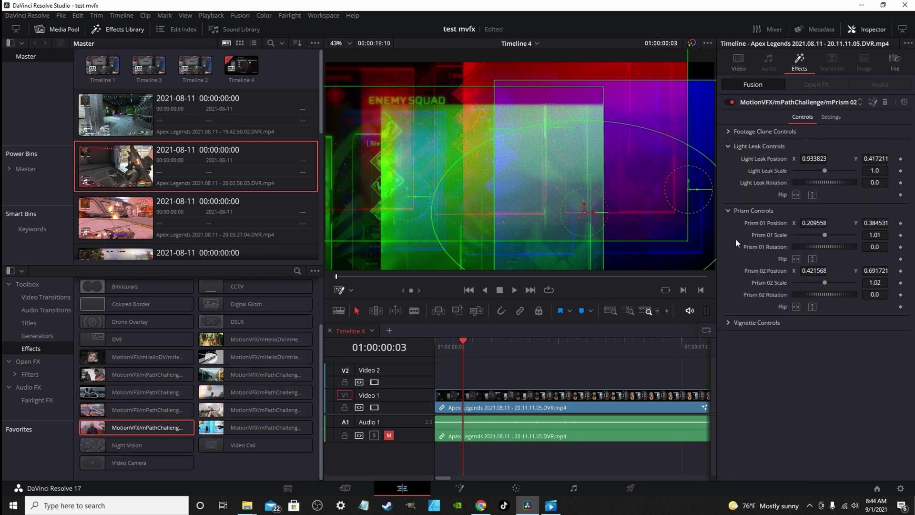
left_click(727, 322)
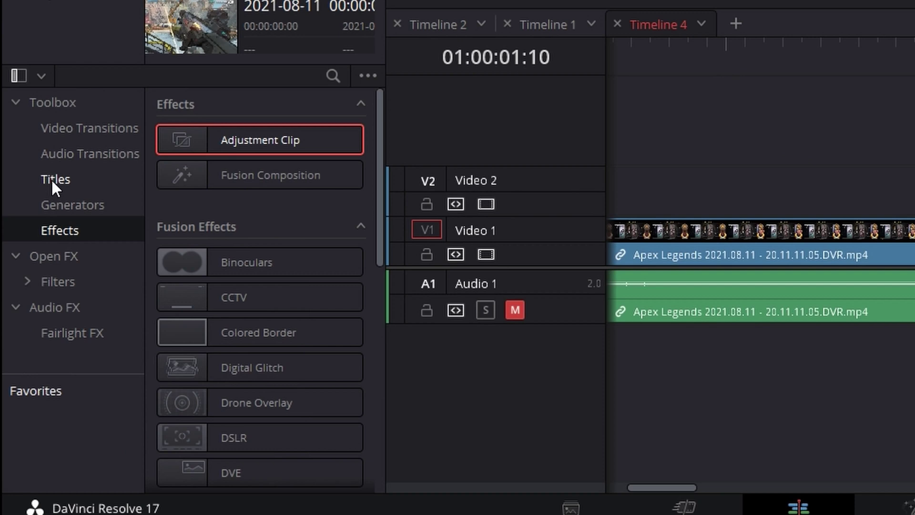
Step: Show the Titles library at a wider size and browse down to the MotionVFX titles
left_click(51, 178)
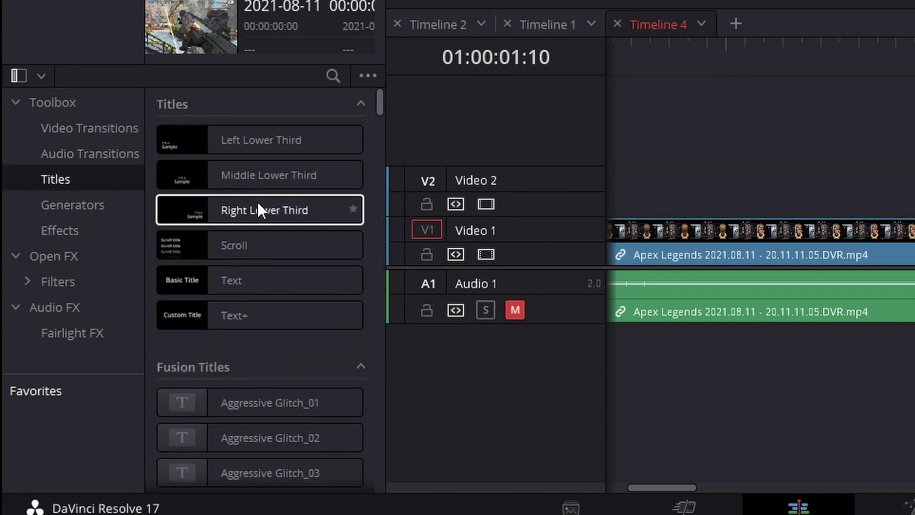
scroll(286, 198, "down", 5)
left_click_drag(397, 194, 719, 194)
scroll(535, 229, "down", 6)
scroll(535, 225, "down", 20)
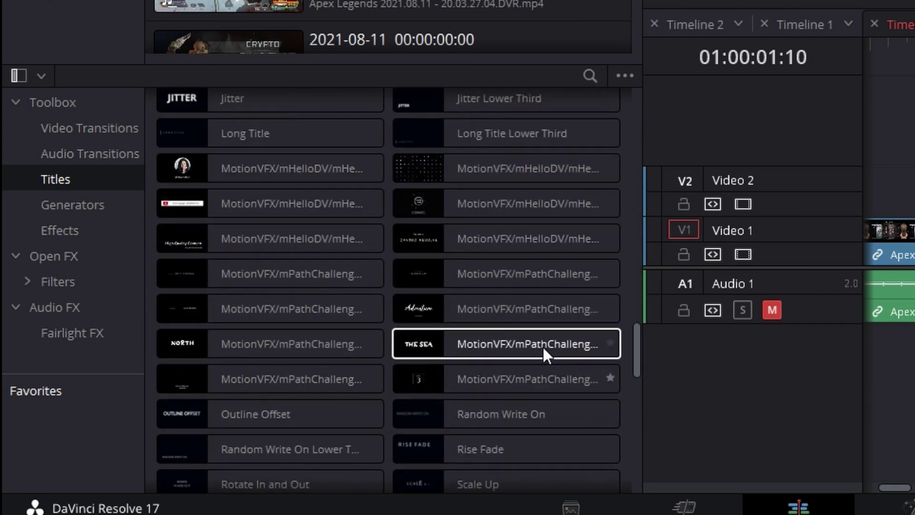
Step: Place the mHelloDV title with the round portrait on Video 2 near the timeline's start and play through it
left_click_drag(285, 162, 910, 191)
key("space")
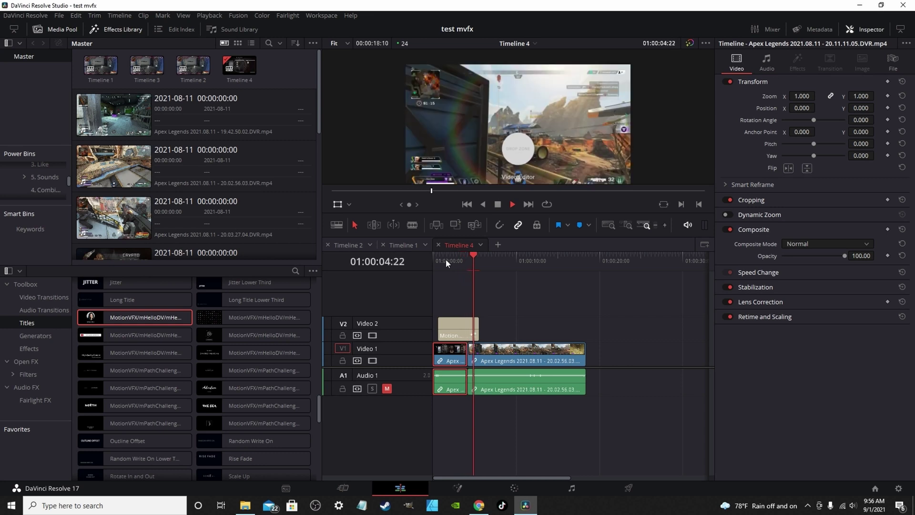
key("space")
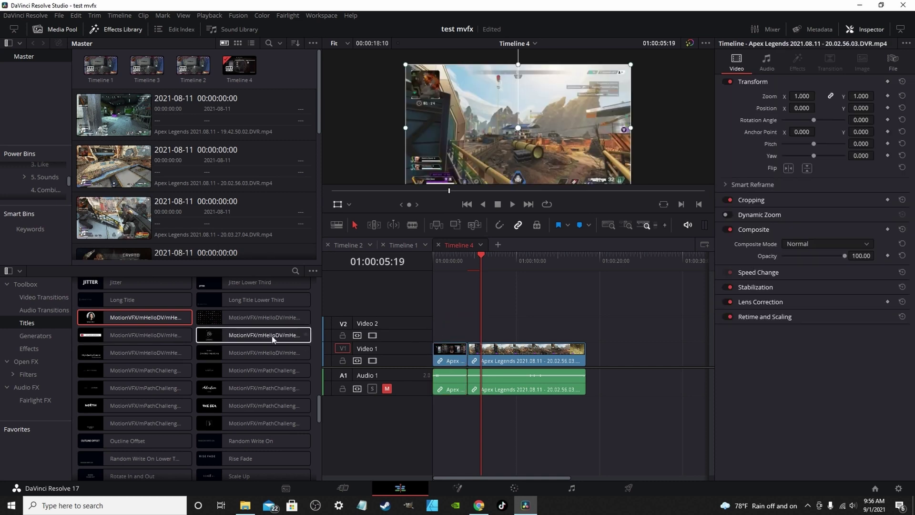
Step: Place the mHelloDV "High Quality Content" title on Video 2 over the end of the second gameplay clip and play through it
left_click(133, 352)
left_click_drag(133, 353, 618, 348)
left_click(539, 253)
key("space")
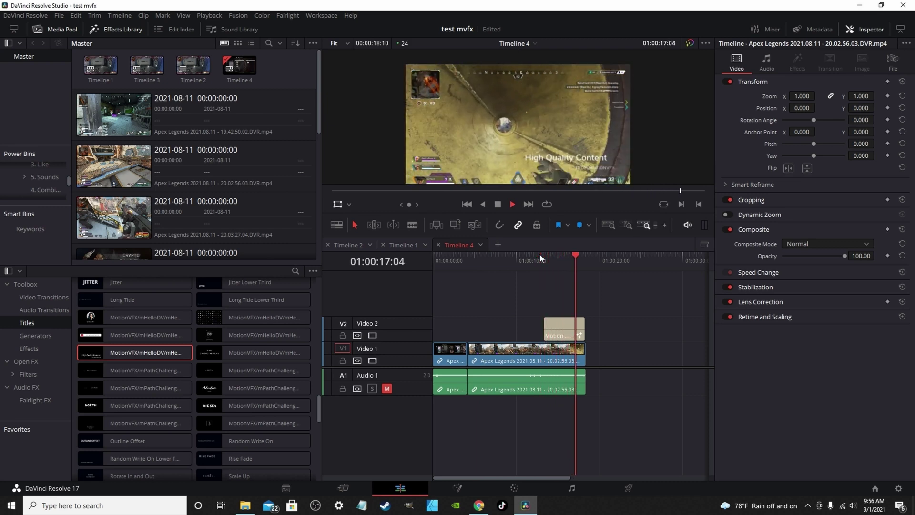
key("space")
Step: Replace the title on Video 2 with the handwritten-style mPathChallenge title over the cut and play through it
left_click_drag(214, 388, 458, 350)
key("Delete")
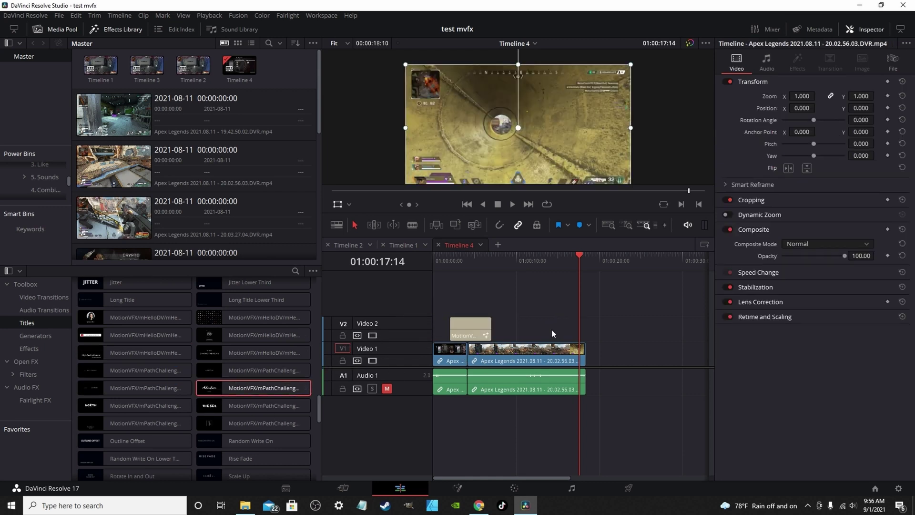
left_click(442, 263)
key("space")
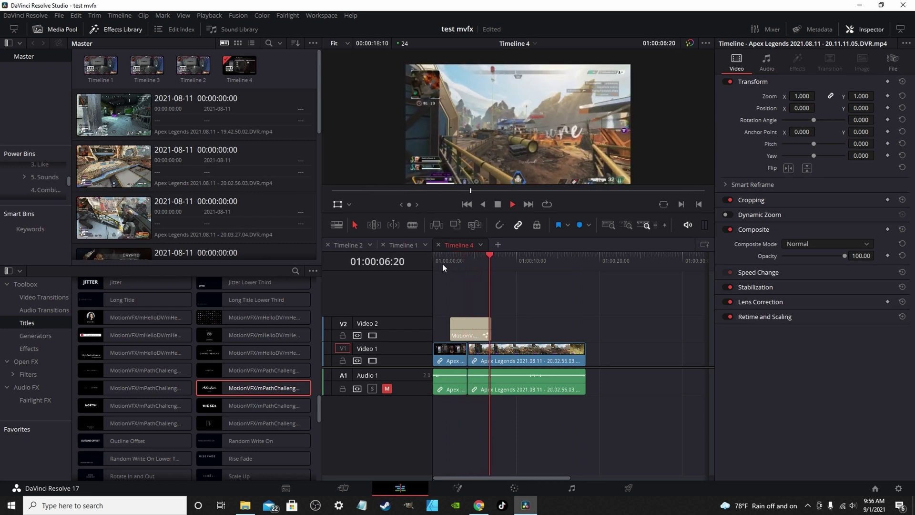
key("space")
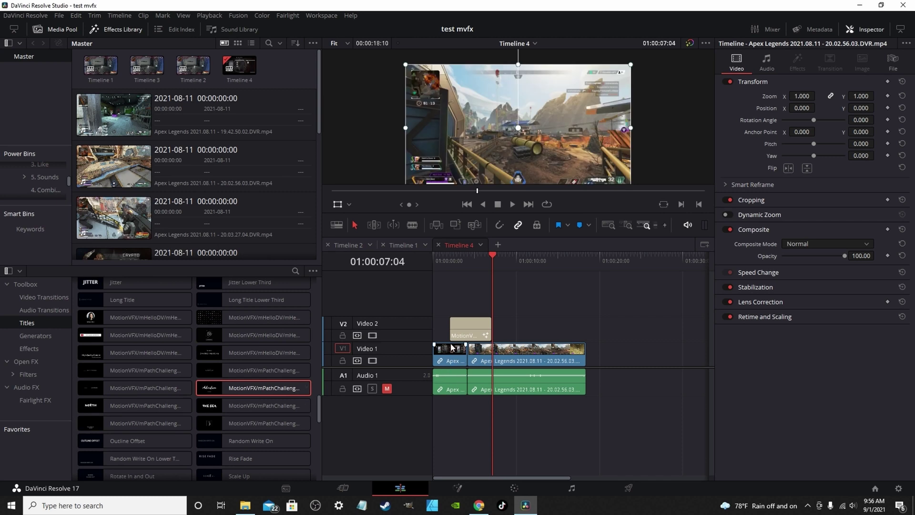
Step: Replace the title on Video 2 with the mHelloDV Logo title over the cut and play the logo animation
left_click(467, 335)
key("Delete")
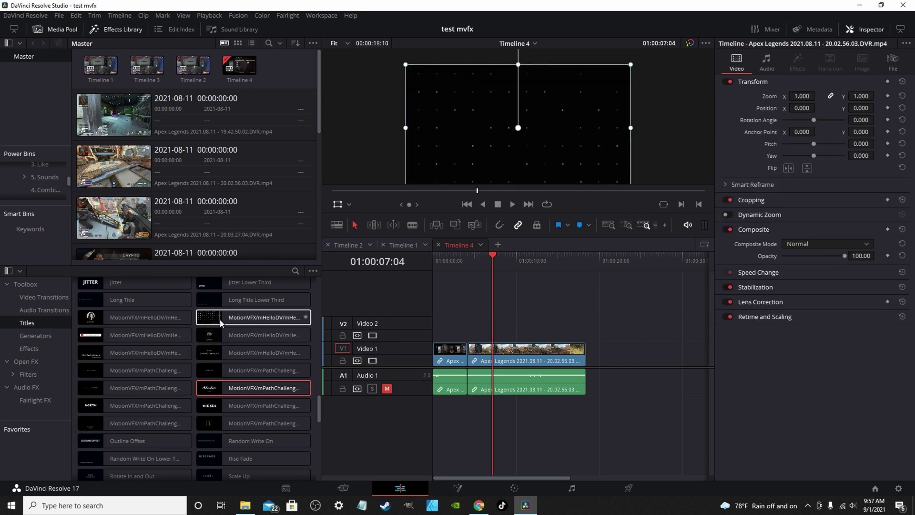
left_click_drag(222, 340, 490, 347)
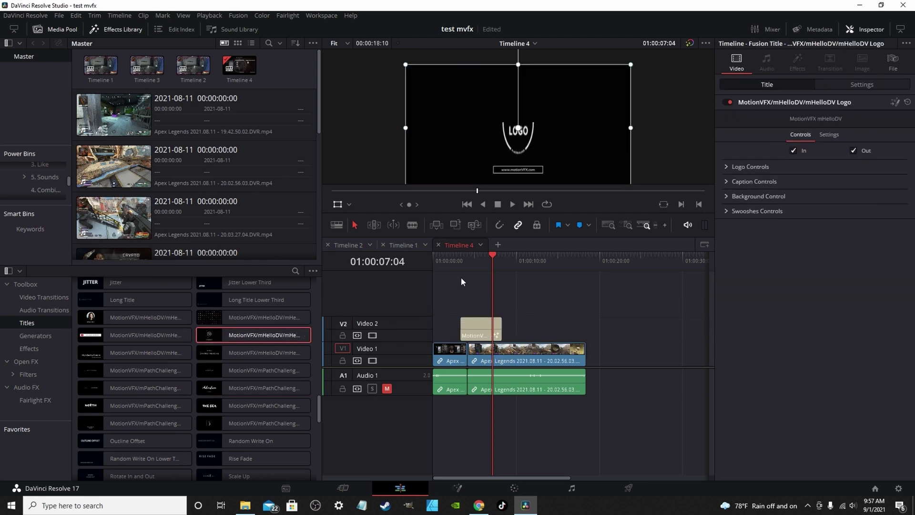
left_click(462, 261)
key("space")
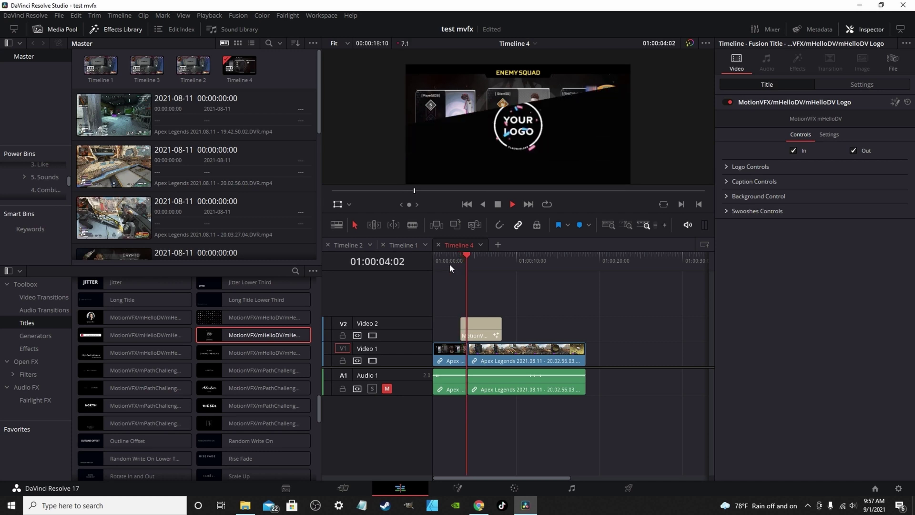
left_click(448, 264)
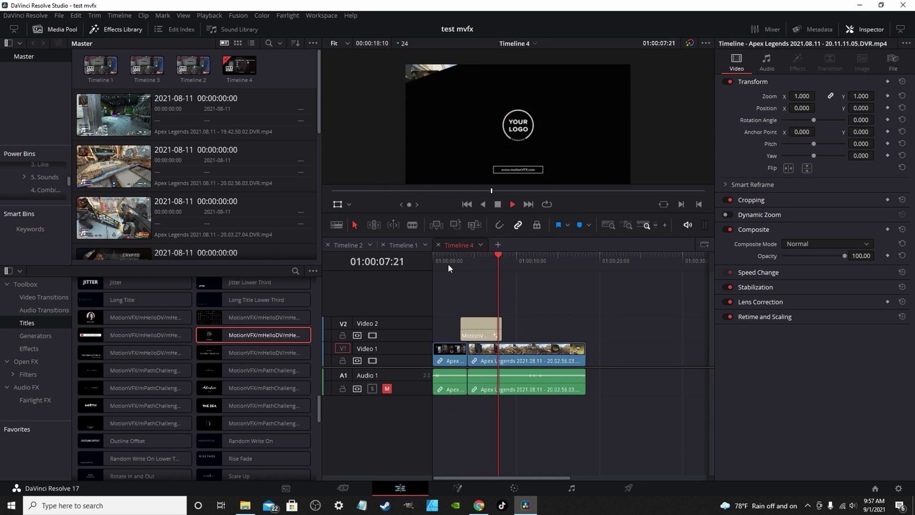
key("space")
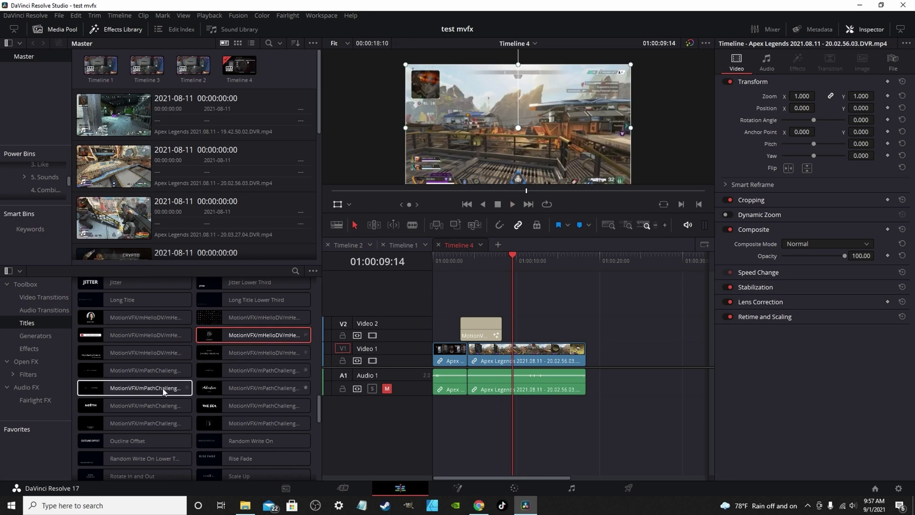
Step: Select the mPathChallenge lower-third name title in the Titles library
left_click(106, 424)
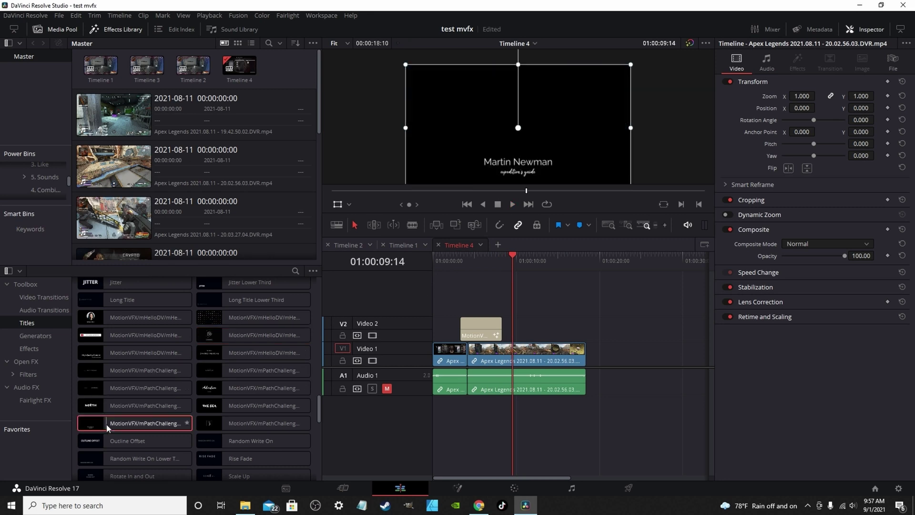